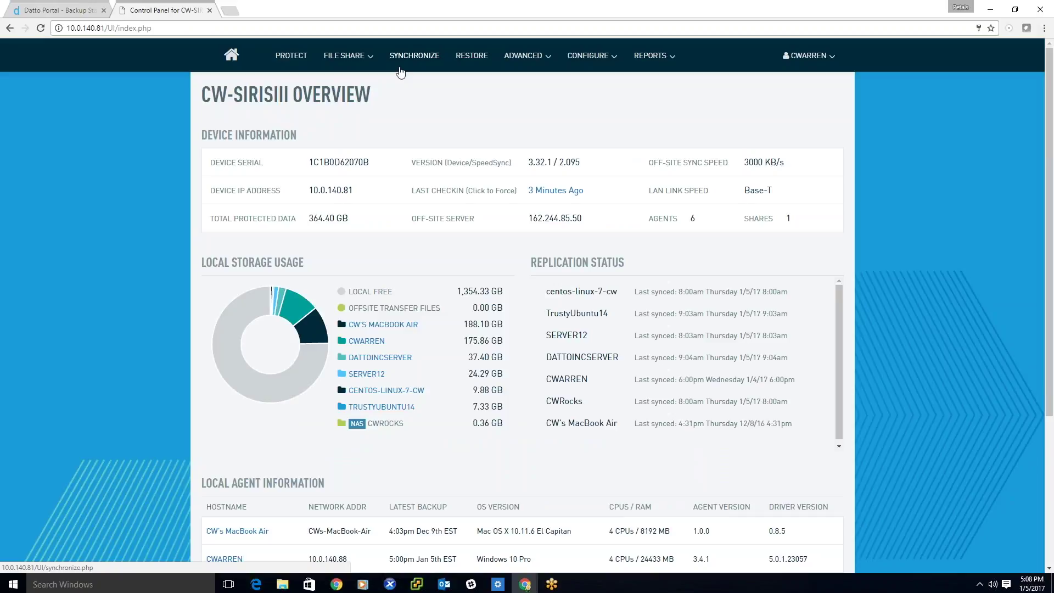
Open the legacy form for adding a new agent from the backup agents list.
left_click(298, 60)
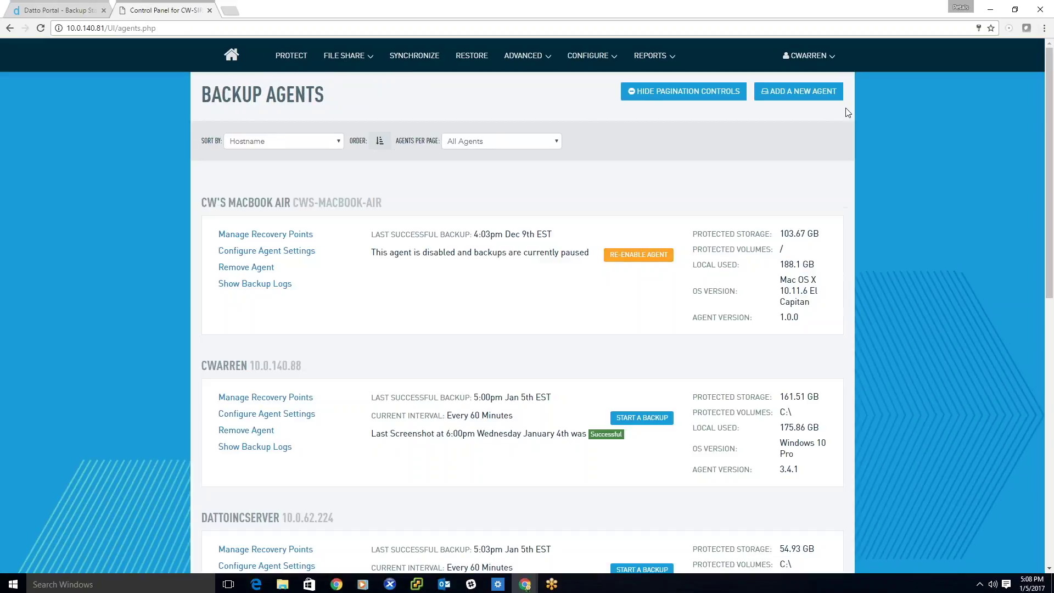
left_click(806, 94)
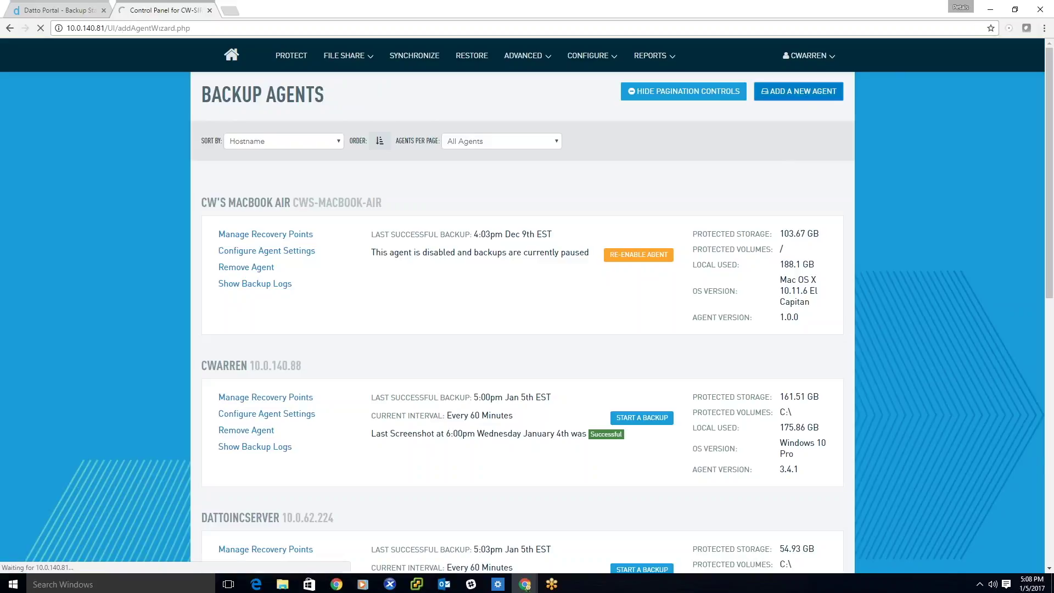
left_click(705, 121)
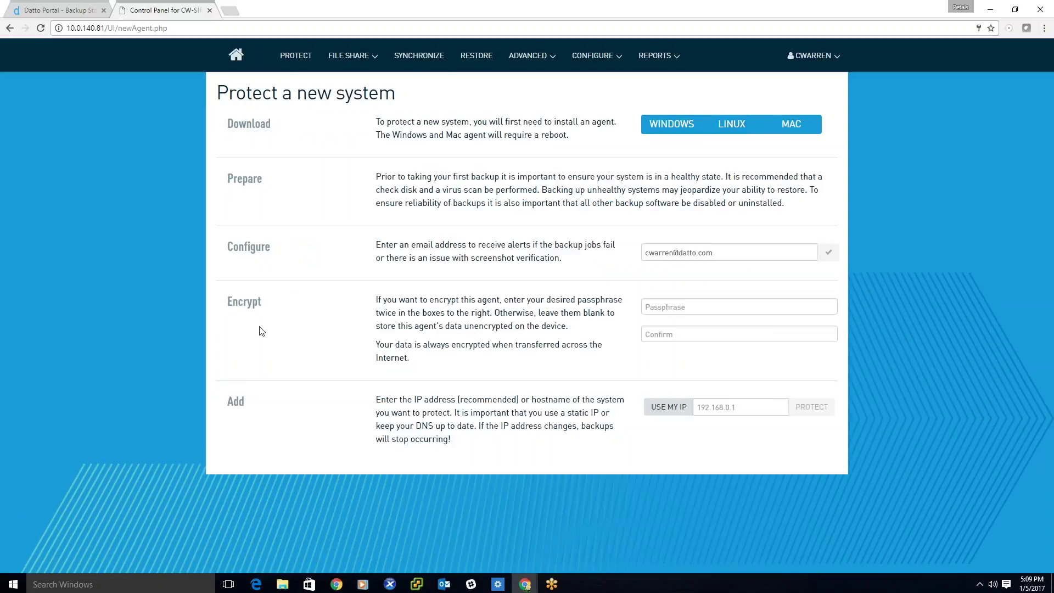
Review the Encrypt and Add sections and fill in this computer's own IP address, 10.0.140.88, as the system to protect.
double_click(252, 302)
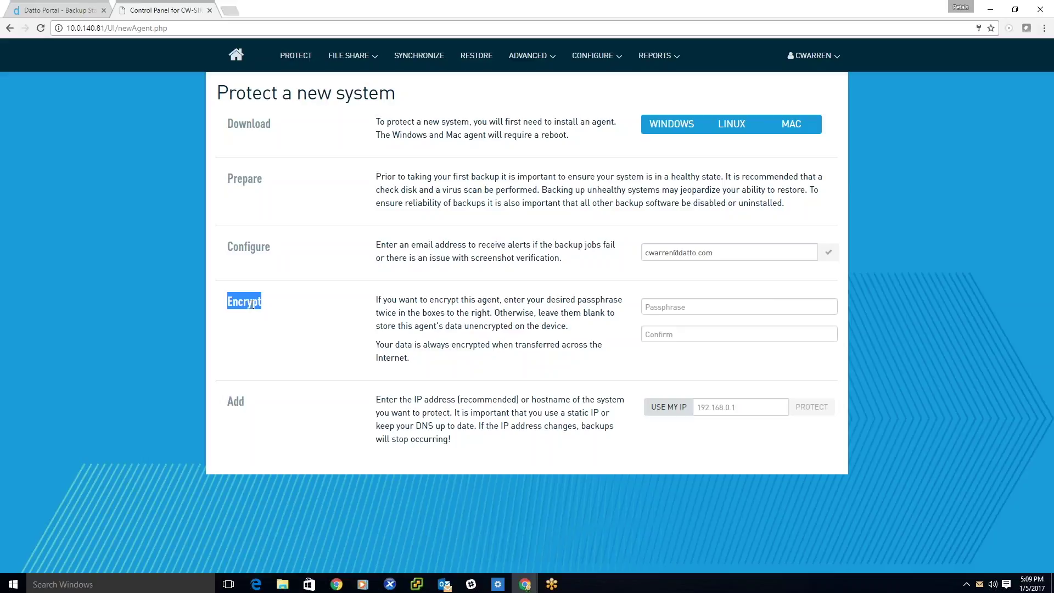
double_click(236, 402)
left_click(723, 406)
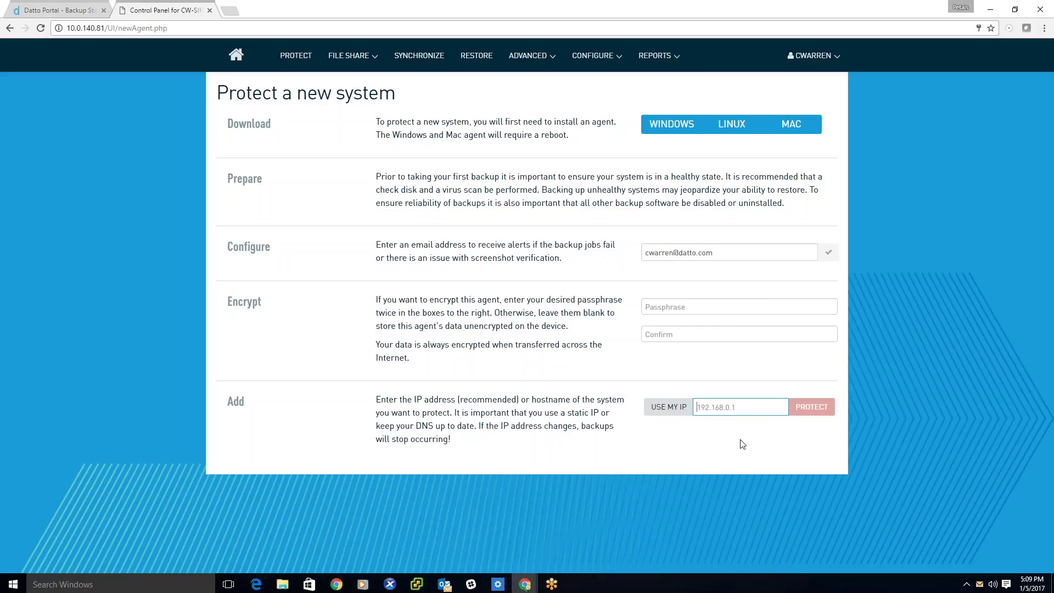
left_click(666, 411)
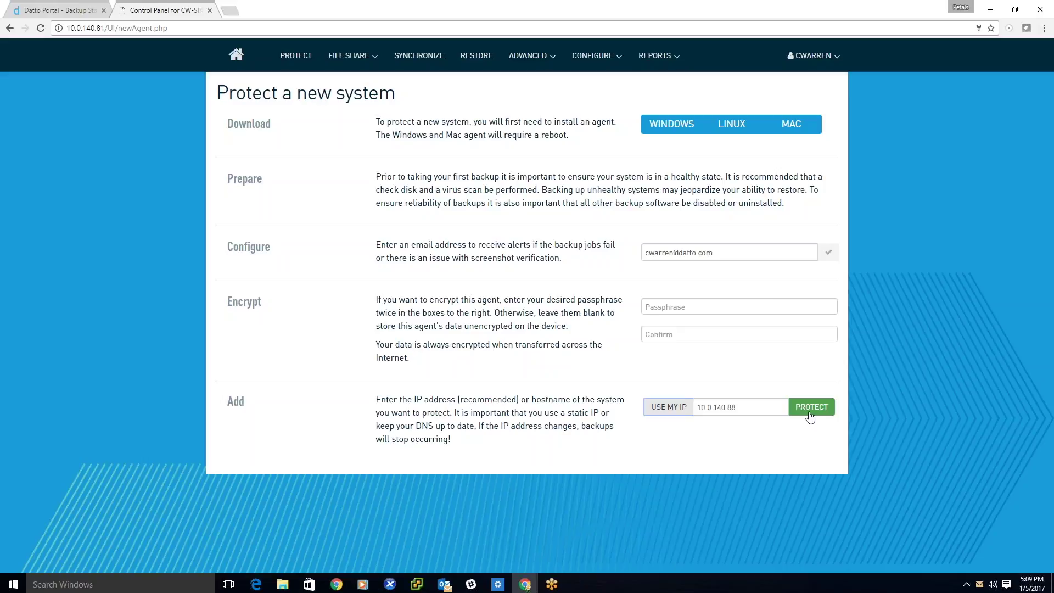
Return to the backup agents list and examine the protected systems down to the TRUSTYUBUNTU14 agent.
left_click(302, 57)
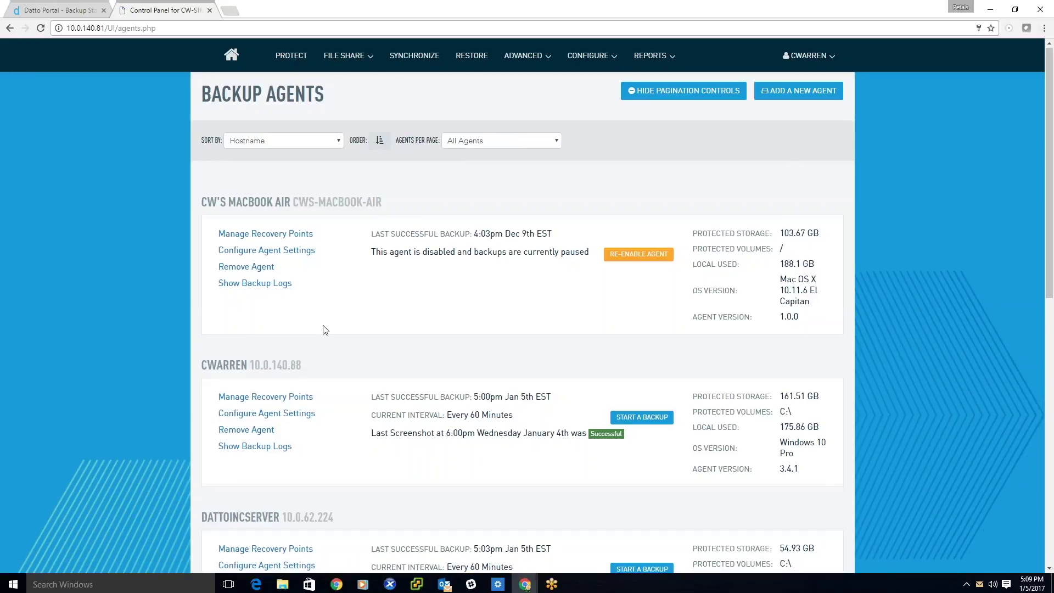
scroll(324, 329, "down", 5)
scroll(322, 334, "down", 5)
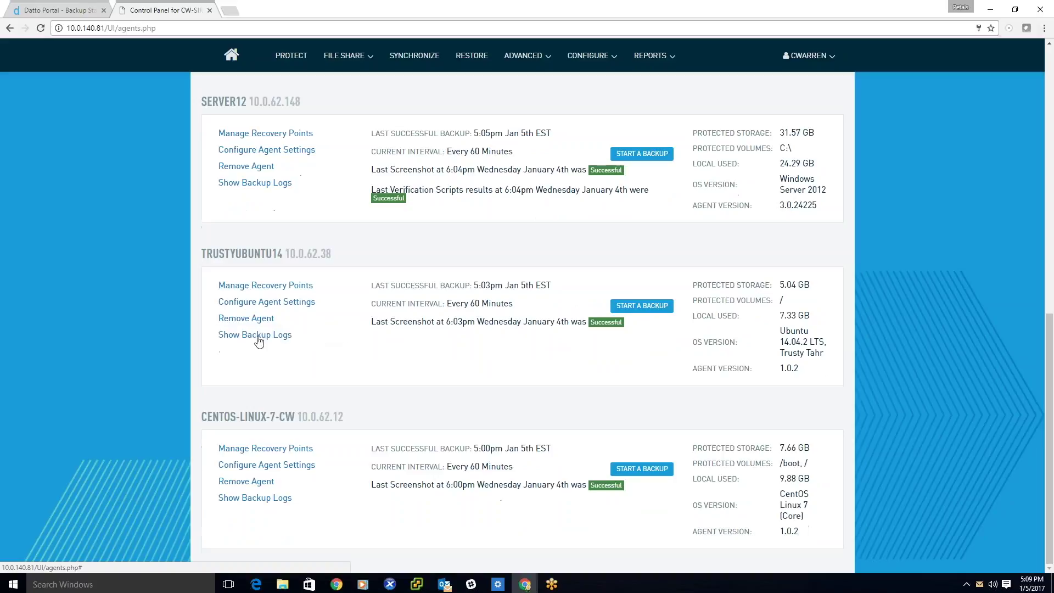
left_click_drag(201, 254, 333, 255)
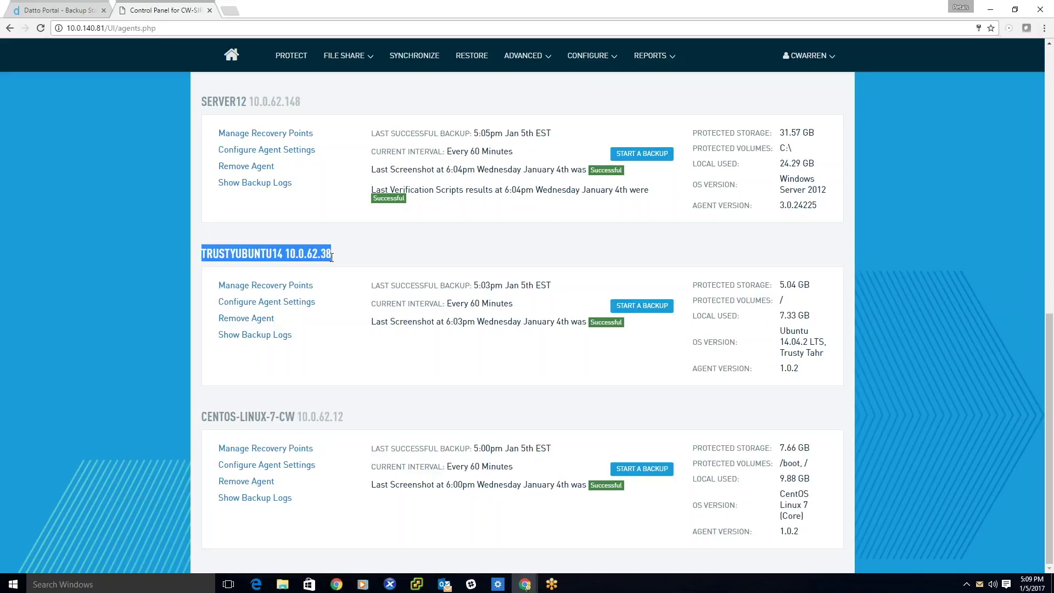
scroll(471, 406, "up", 10)
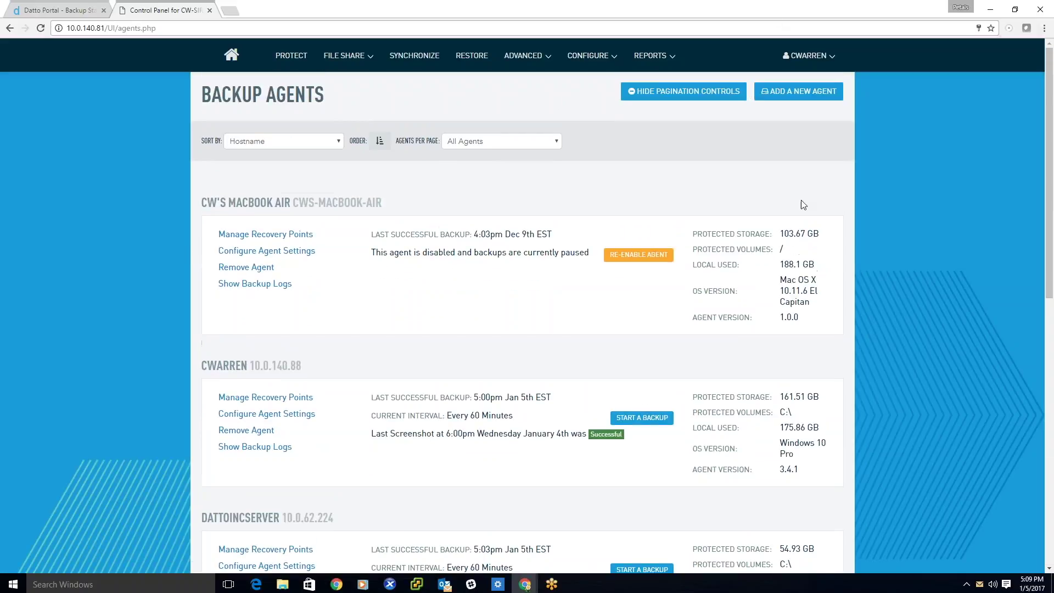
View the machine entry page of the System Backup Wizard for agent based systems, and close the wizard.
left_click(799, 91)
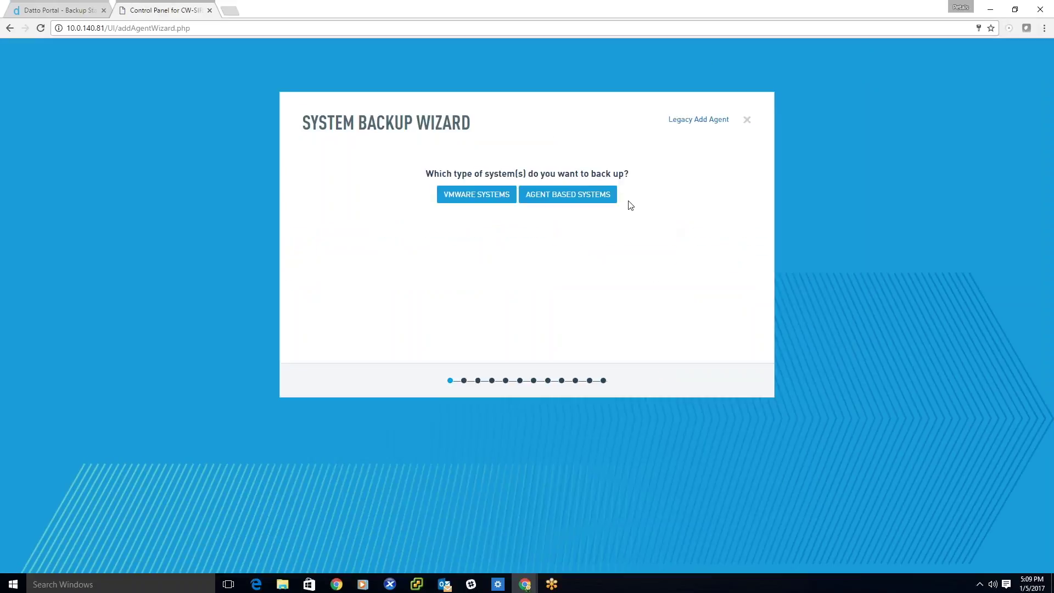
left_click(587, 198)
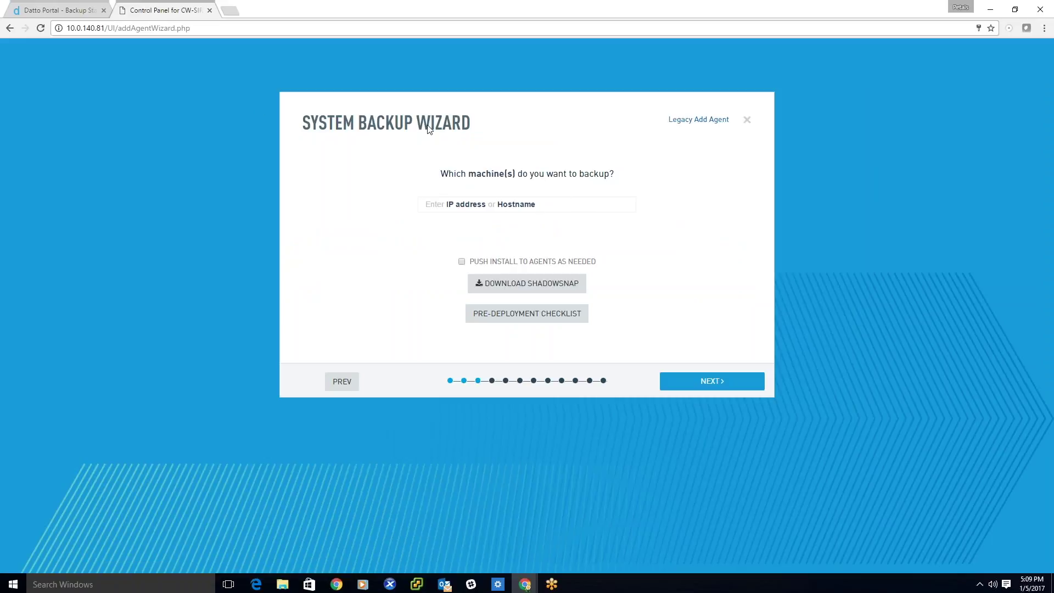
left_click(444, 206)
left_click(747, 120)
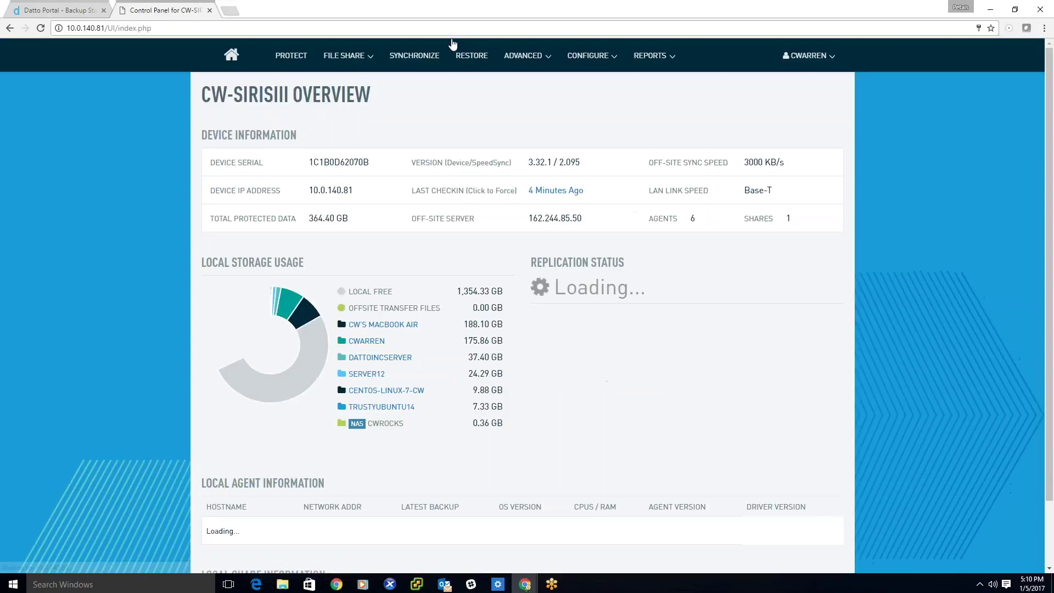
Open the configuration settings of the Windows 10 Pro backup agent at 10.0.140.88.
left_click(290, 56)
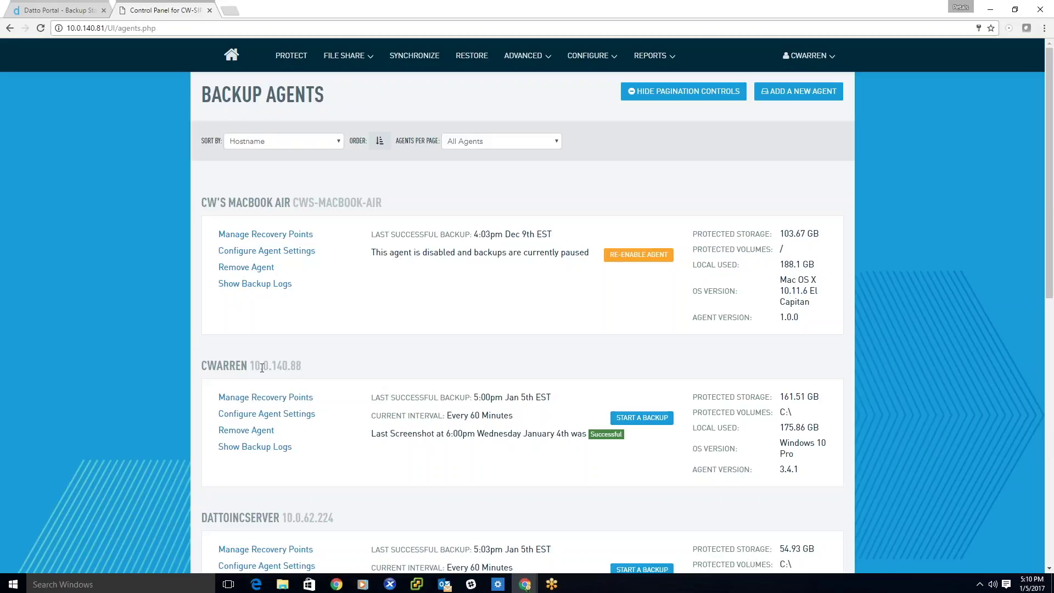
scroll(233, 193, "down", 3)
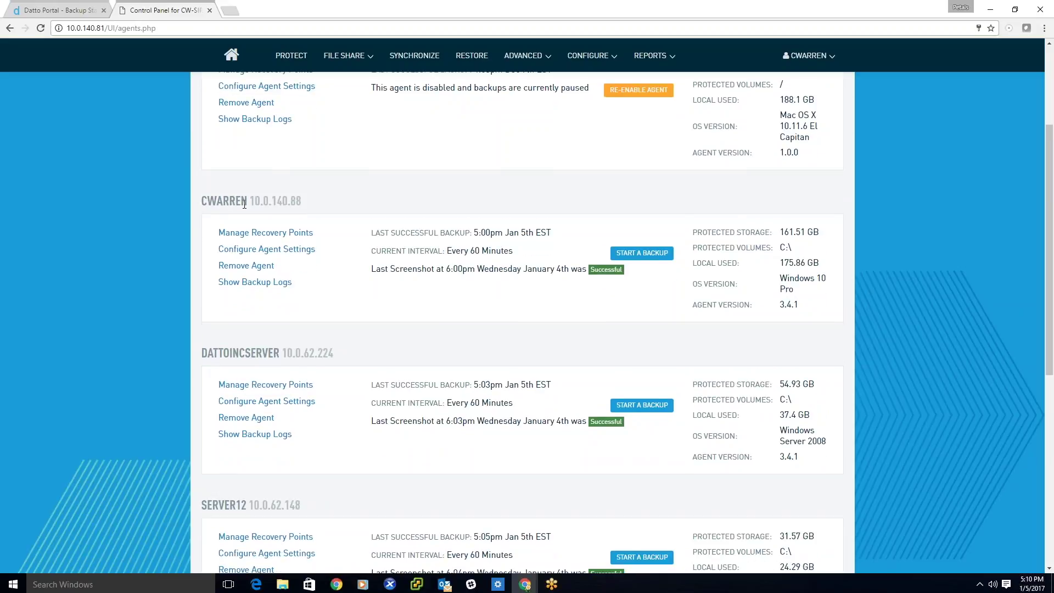
left_click_drag(245, 204, 203, 165)
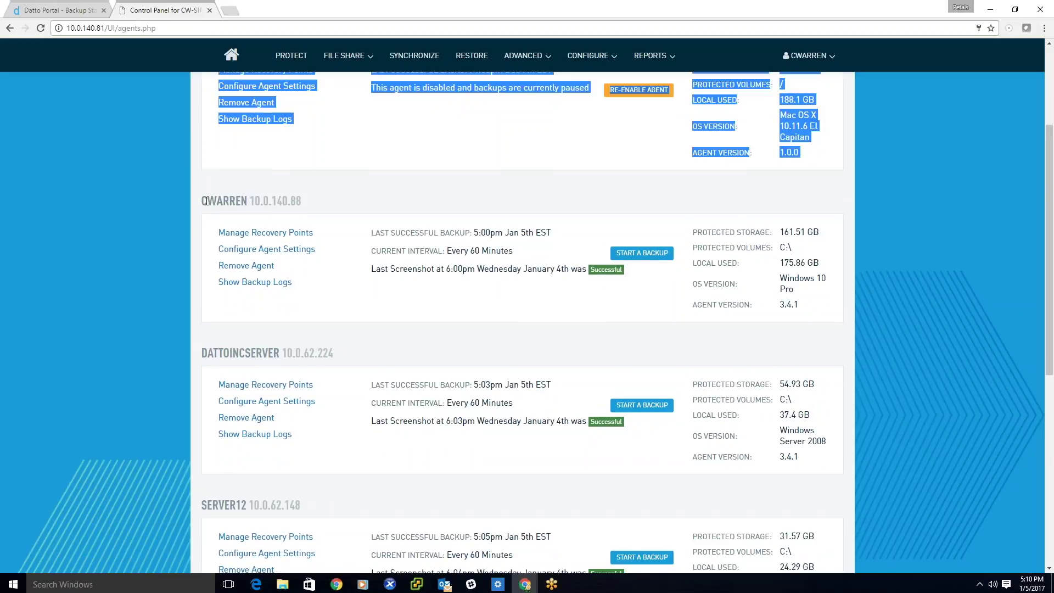
left_click(257, 250)
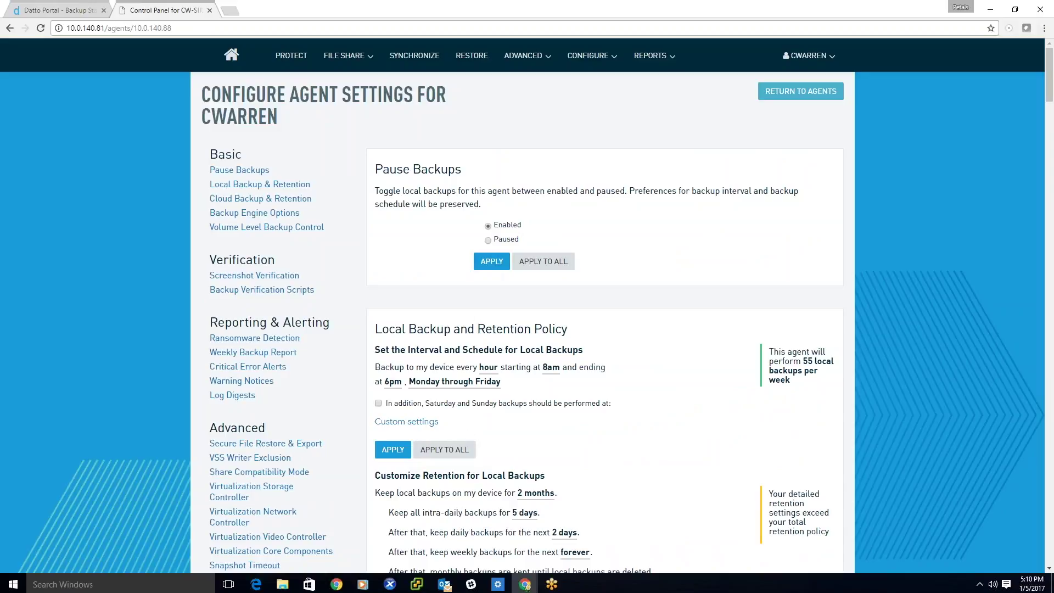
Review the local backup interval choices and show the custom weekly time-block schedule for local backups.
scroll(393, 448, "down", 1)
scroll(369, 216, "down", 2)
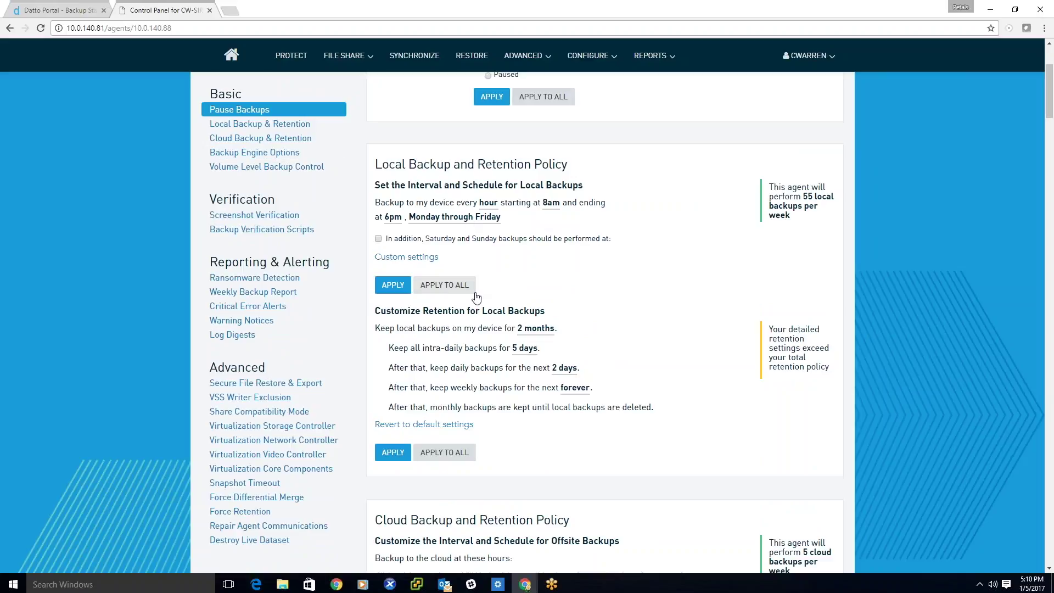
scroll(519, 306, "down", 1)
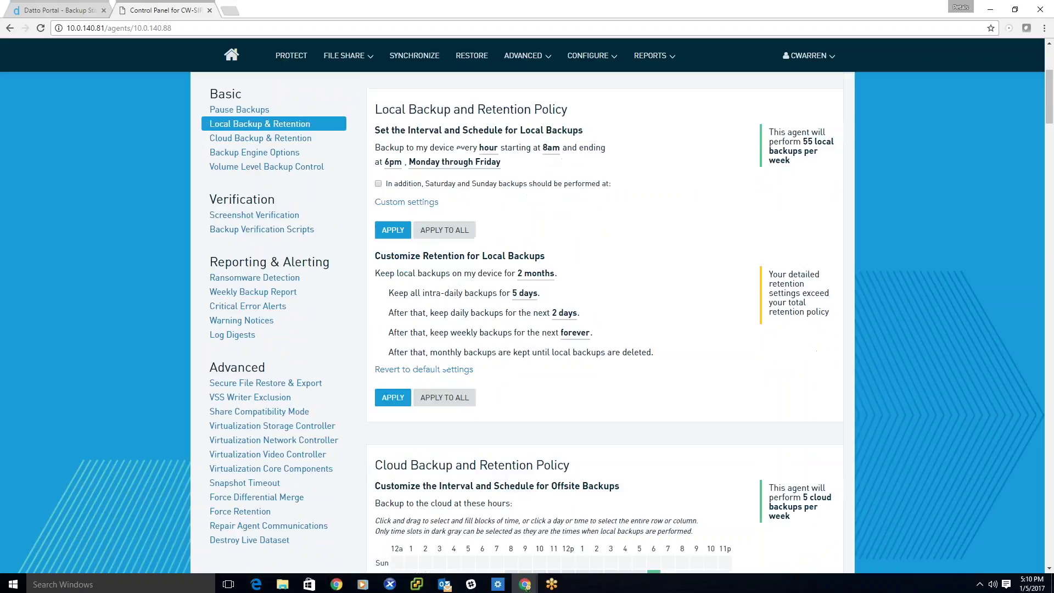
triple_click(434, 109)
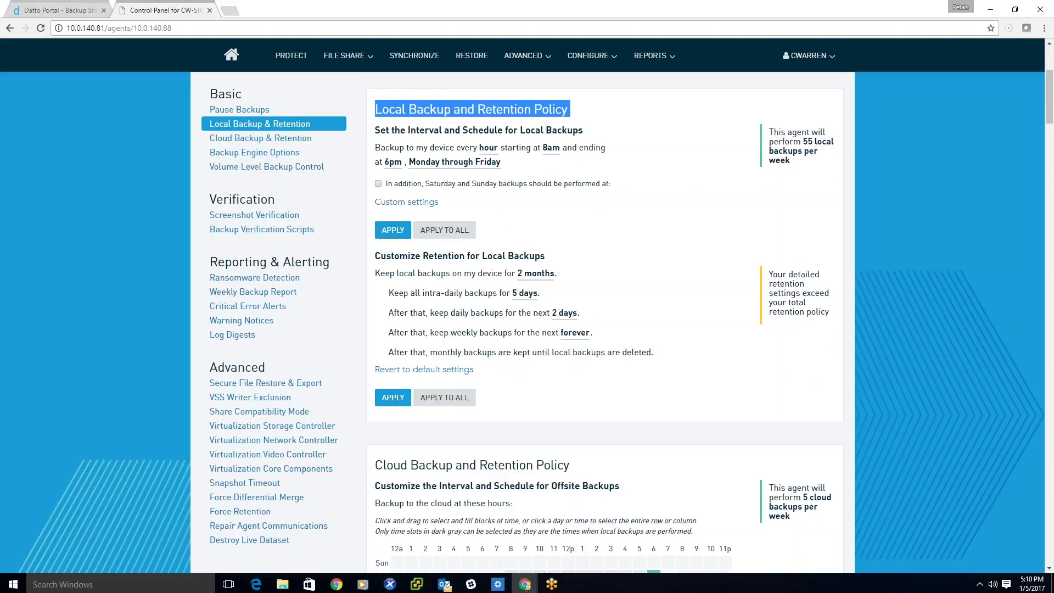
left_click(487, 148)
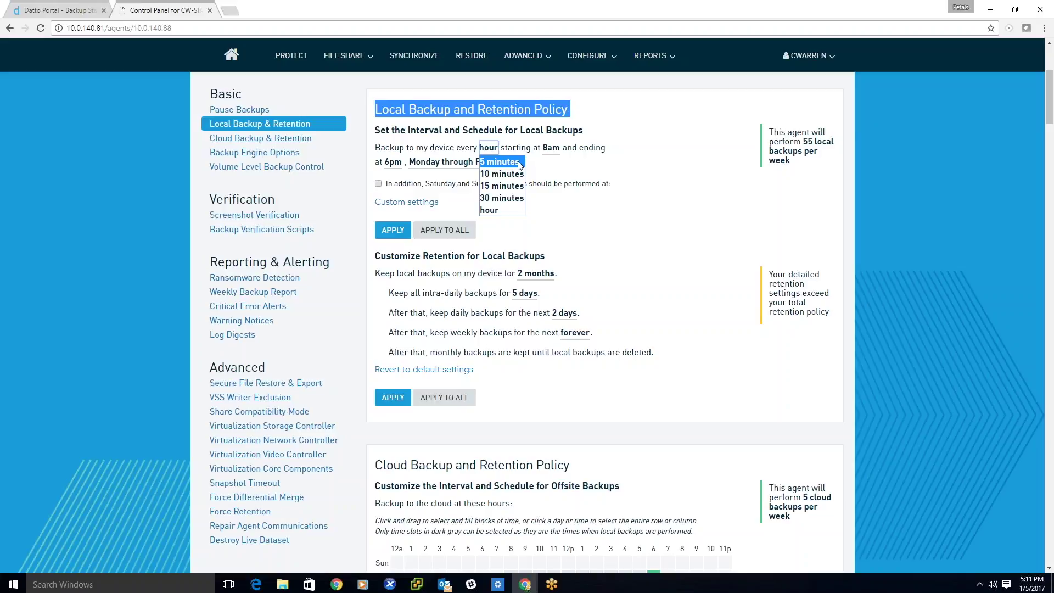
left_click(403, 202)
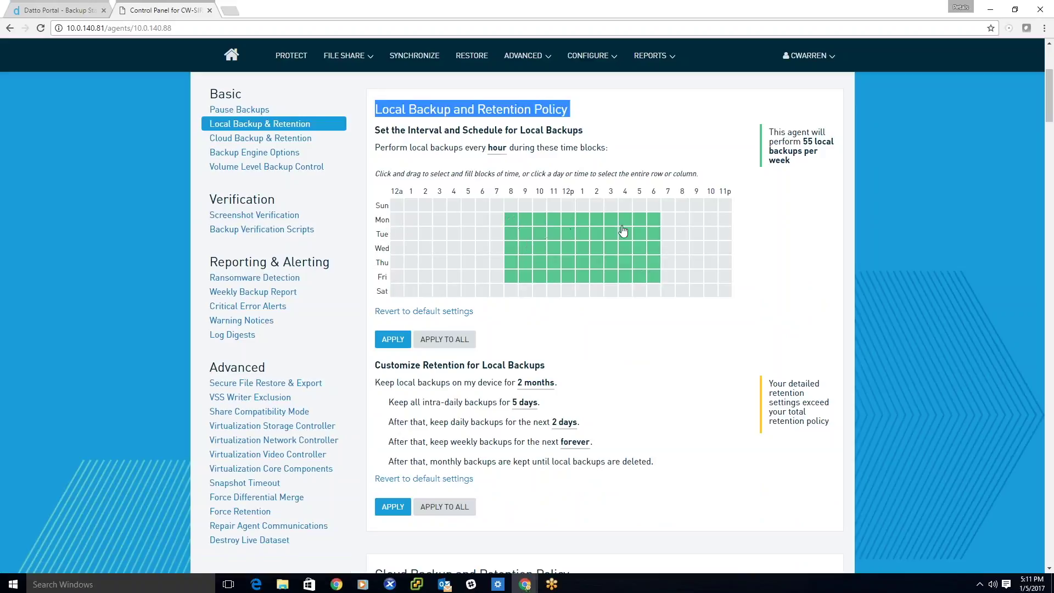
mouse_move(395, 203)
left_mouse_down()
mouse_move(398, 257)
mouse_move(411, 217)
mouse_move(396, 192)
left_mouse_up()
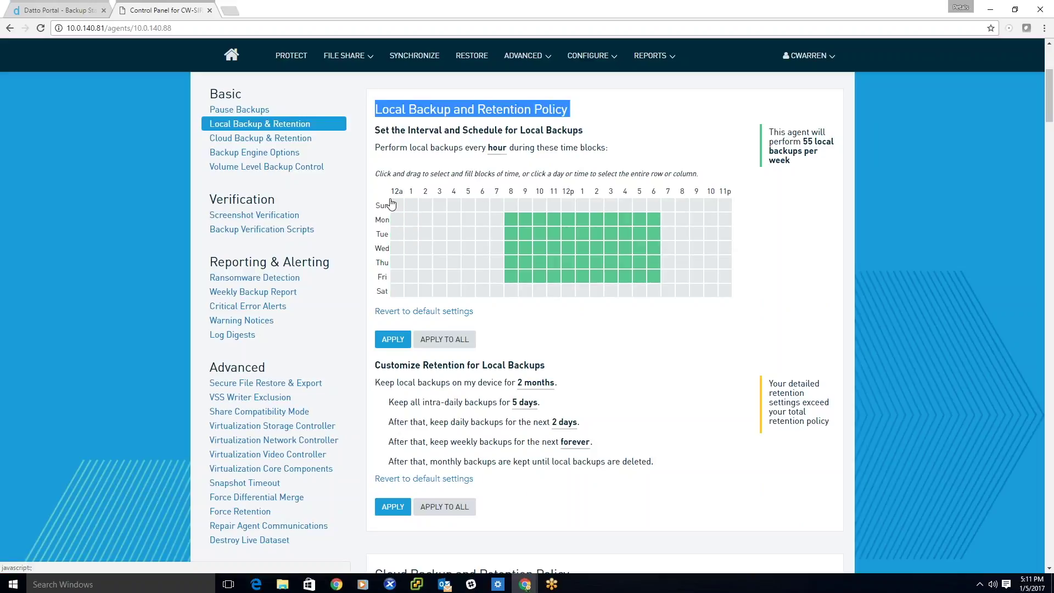
Check the cloud replication interval choices in the default offsite schedule view and return to the custom hourly grid.
scroll(649, 382, "down", 4)
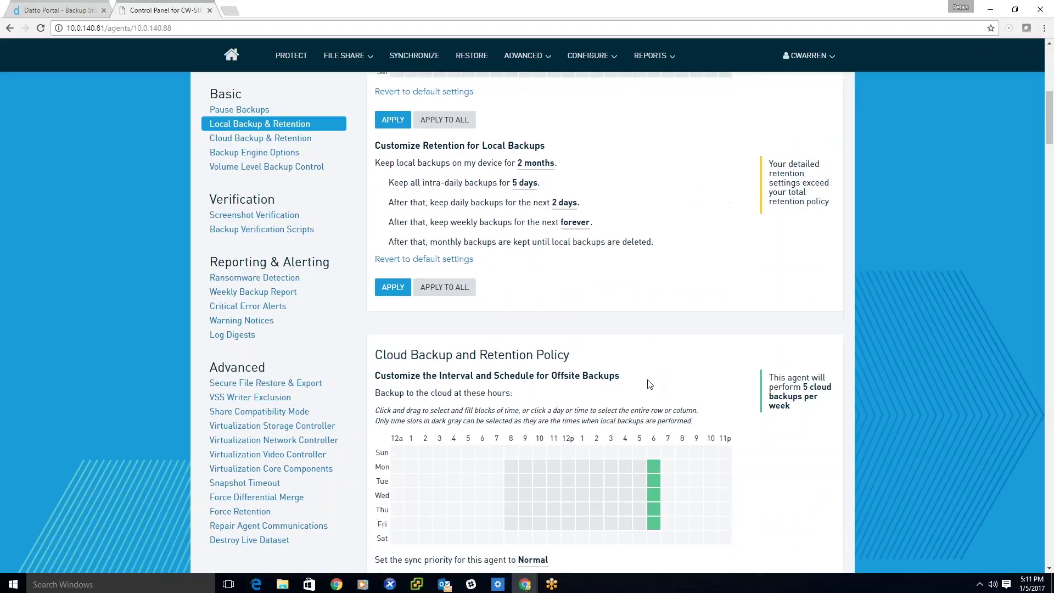
scroll(650, 382, "down", 3)
left_click(424, 412)
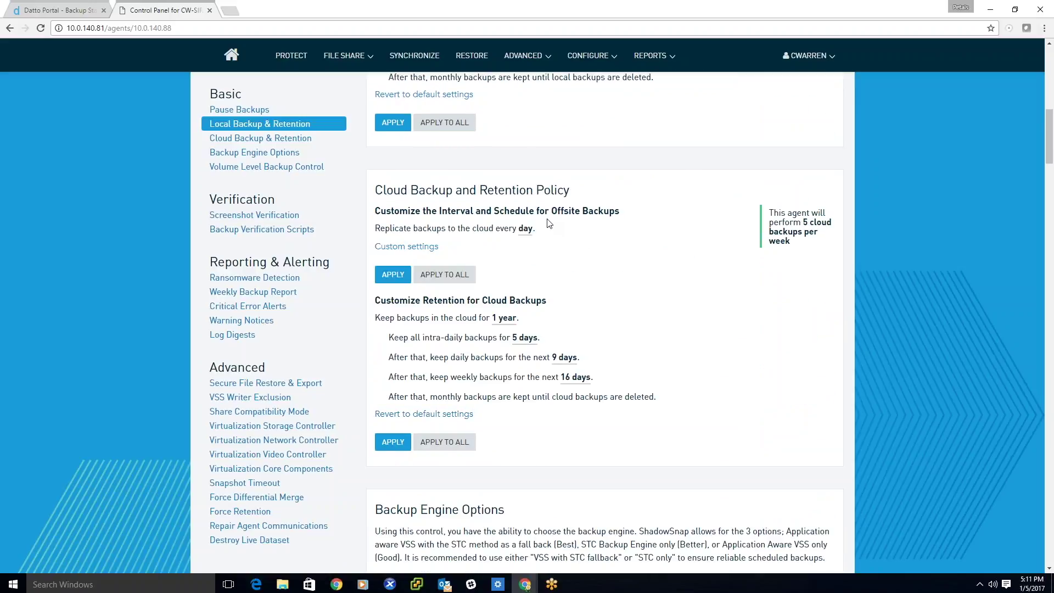
left_click(525, 228)
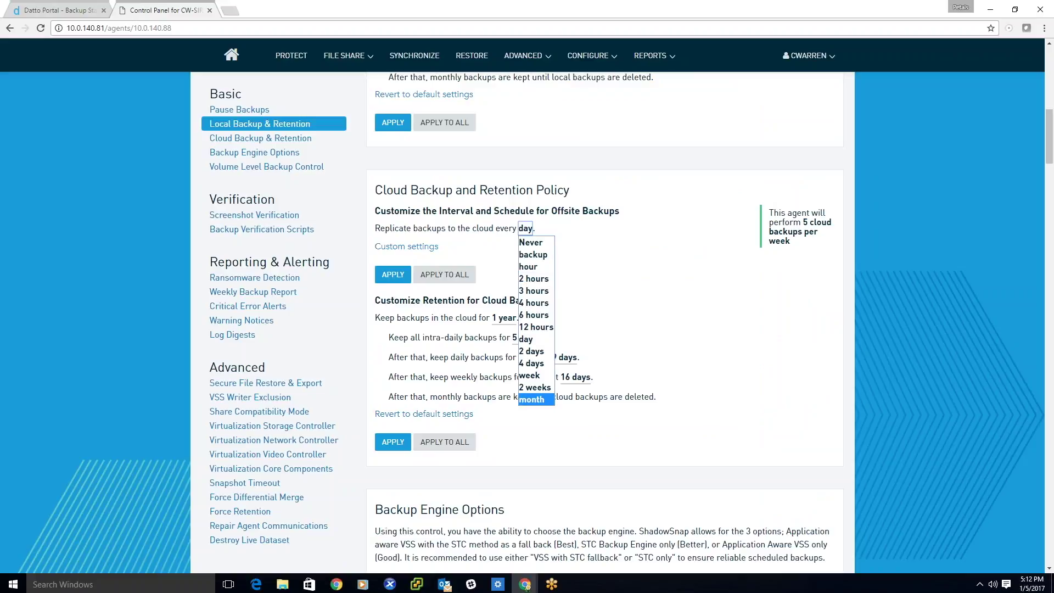
left_click(409, 247)
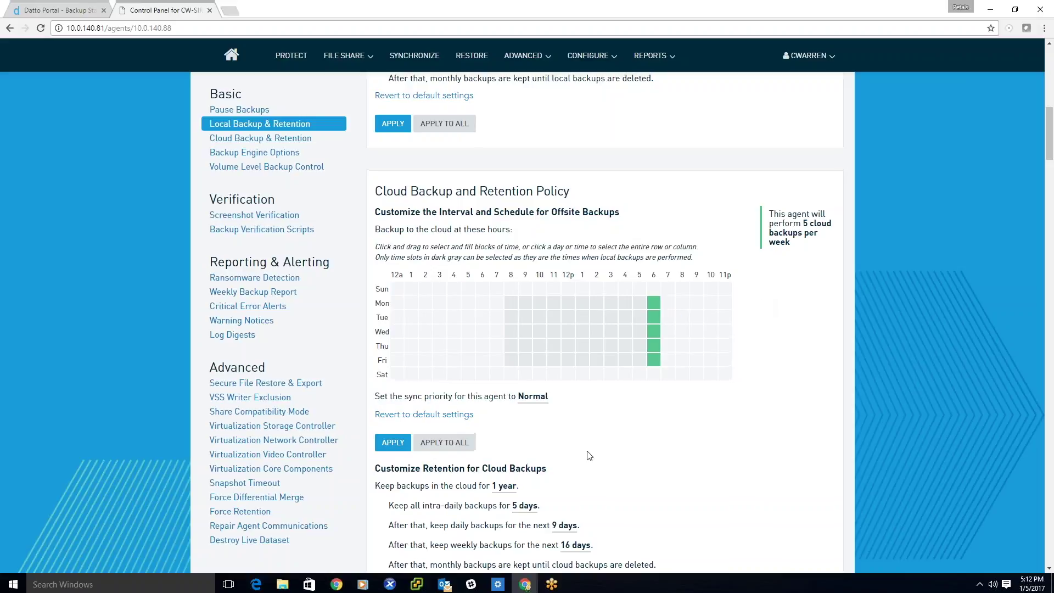
Compare the local and cloud backup policies and examine the intra-daily retention rule for local backups.
scroll(588, 455, "up", 4)
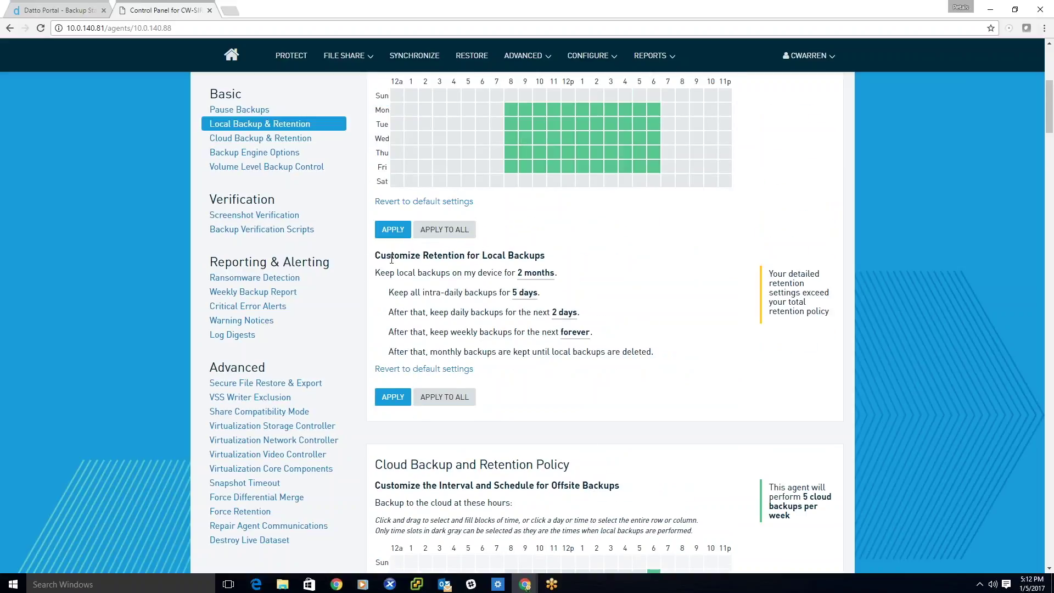
scroll(450, 255, "down", 6)
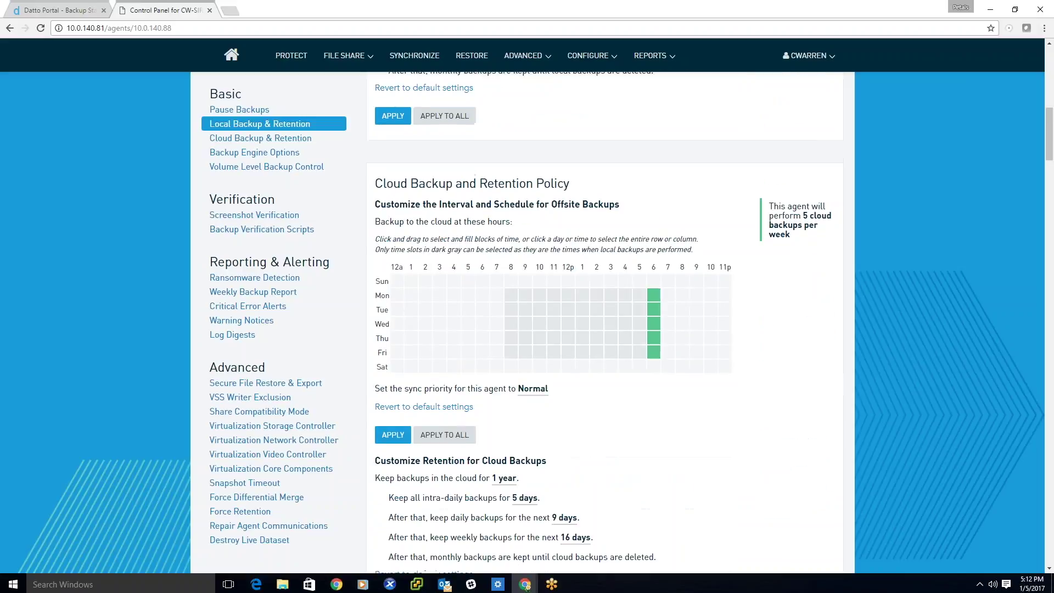
scroll(504, 433, "up", 2)
scroll(505, 433, "up", 5)
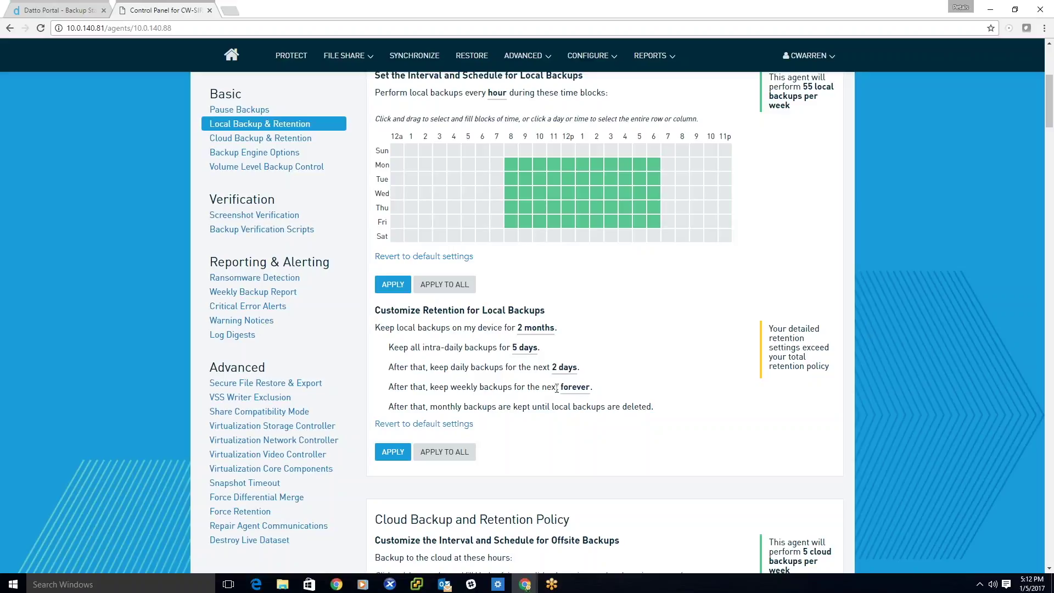
triple_click(437, 348)
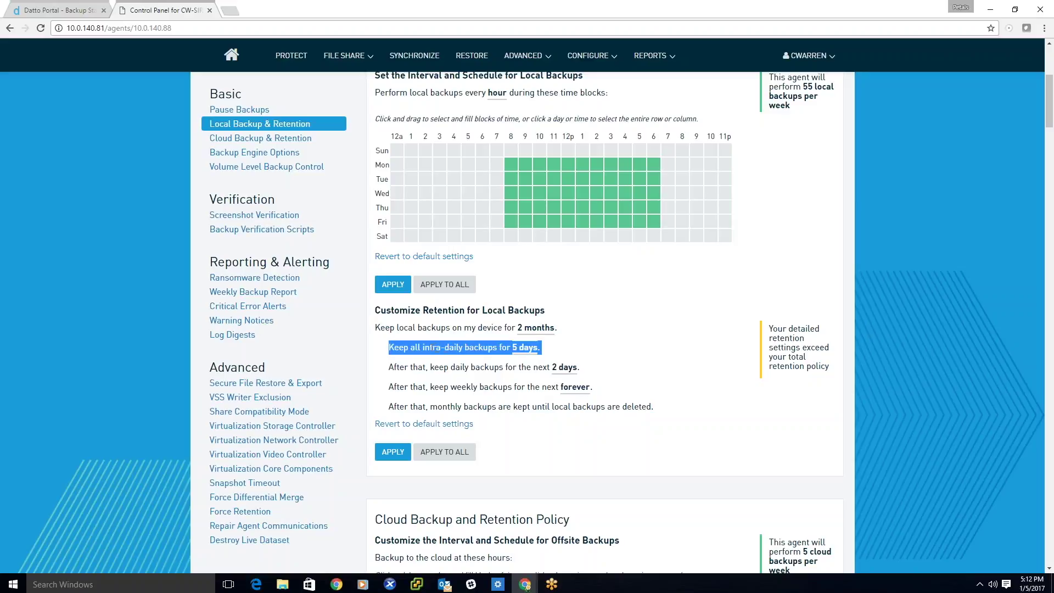
left_click(573, 353)
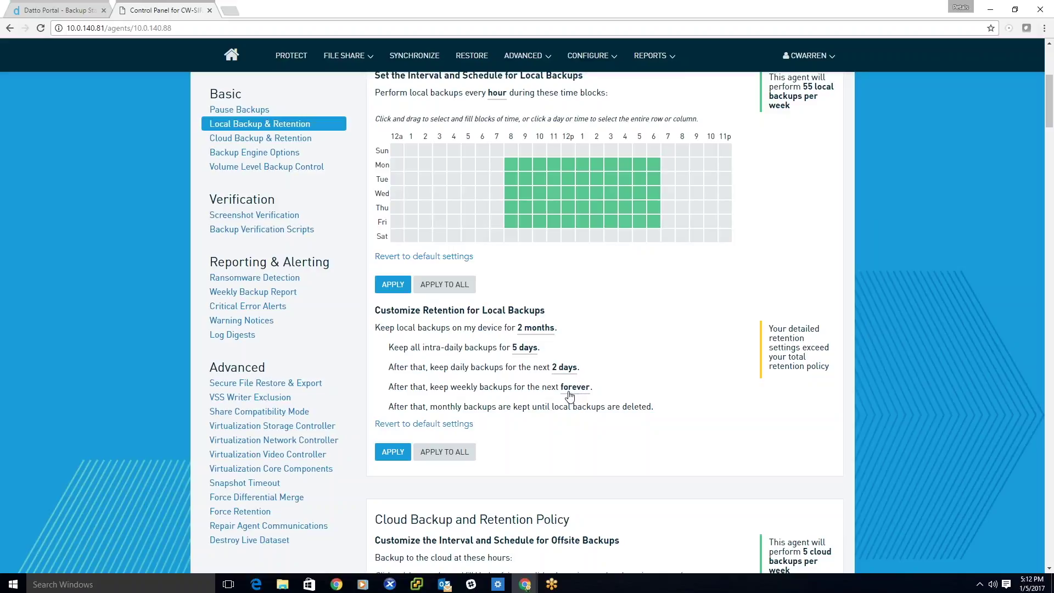
Examine the total retention rule for local backups and review its available durations without changing it.
triple_click(434, 328)
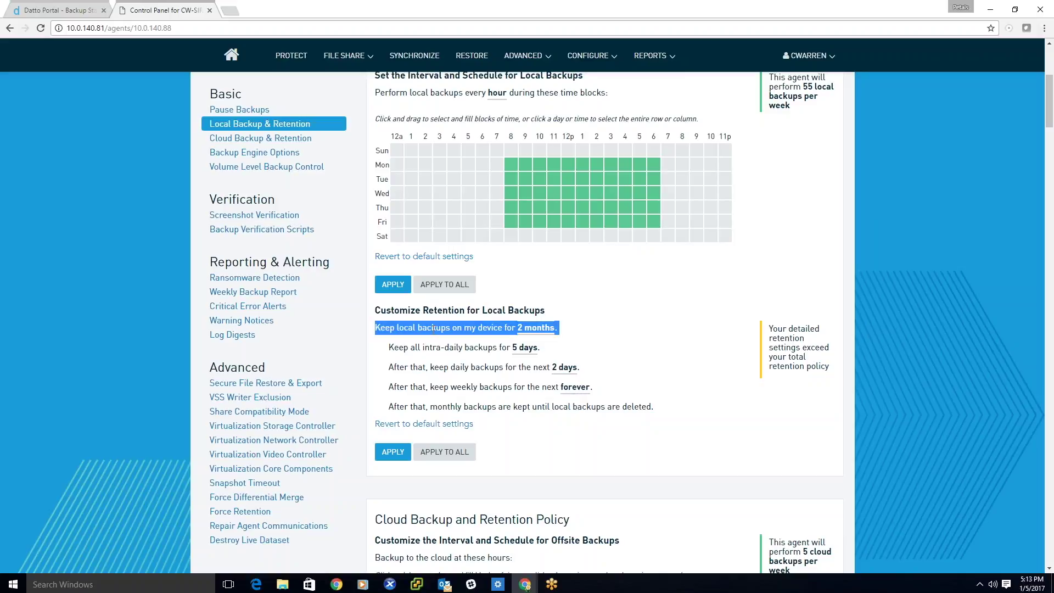
left_click(596, 345)
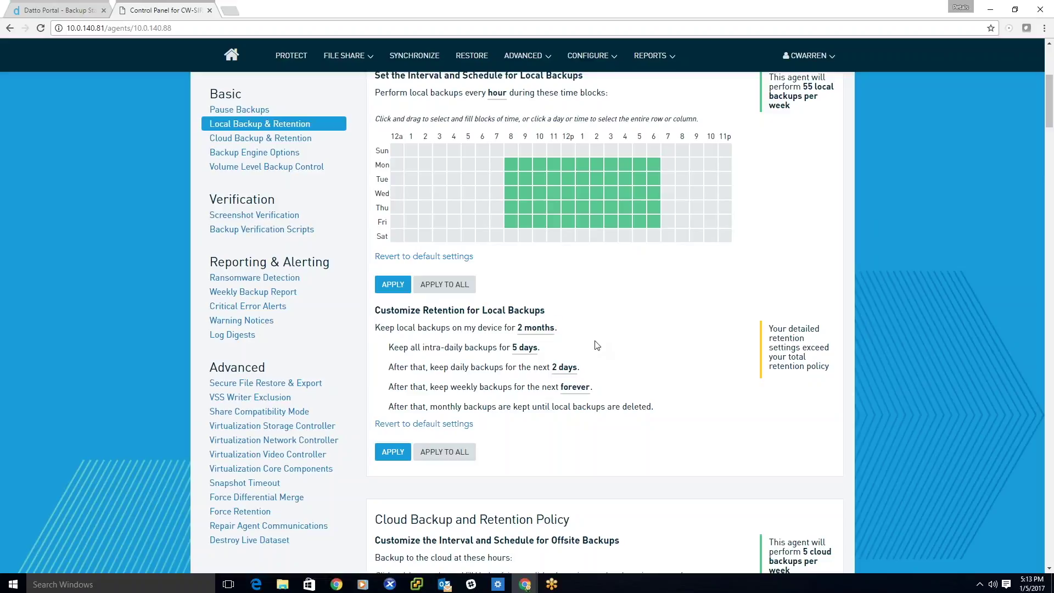
double_click(536, 330)
left_click(536, 329)
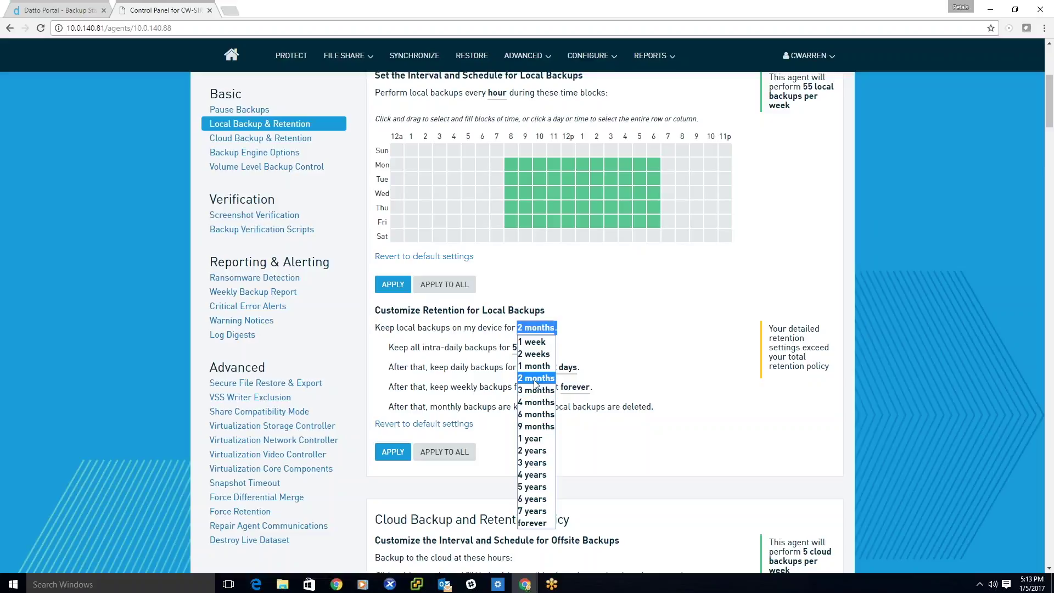
left_click(686, 408)
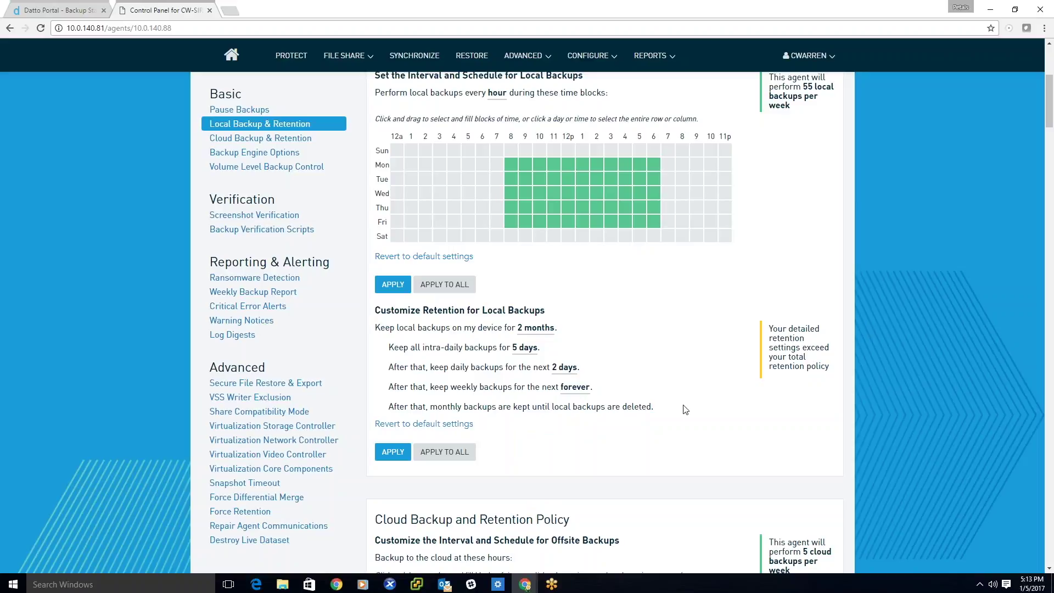
Examine the offsite backup schedule and the rule for how long backups are kept in the cloud.
scroll(685, 409, "down", 2)
scroll(686, 409, "down", 7)
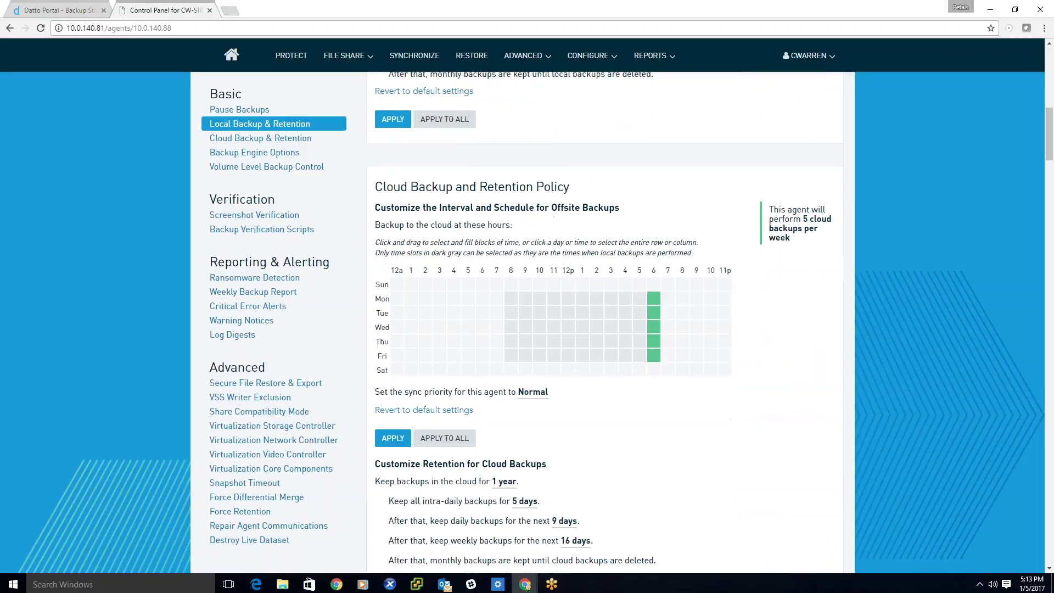
scroll(686, 409, "down", 1)
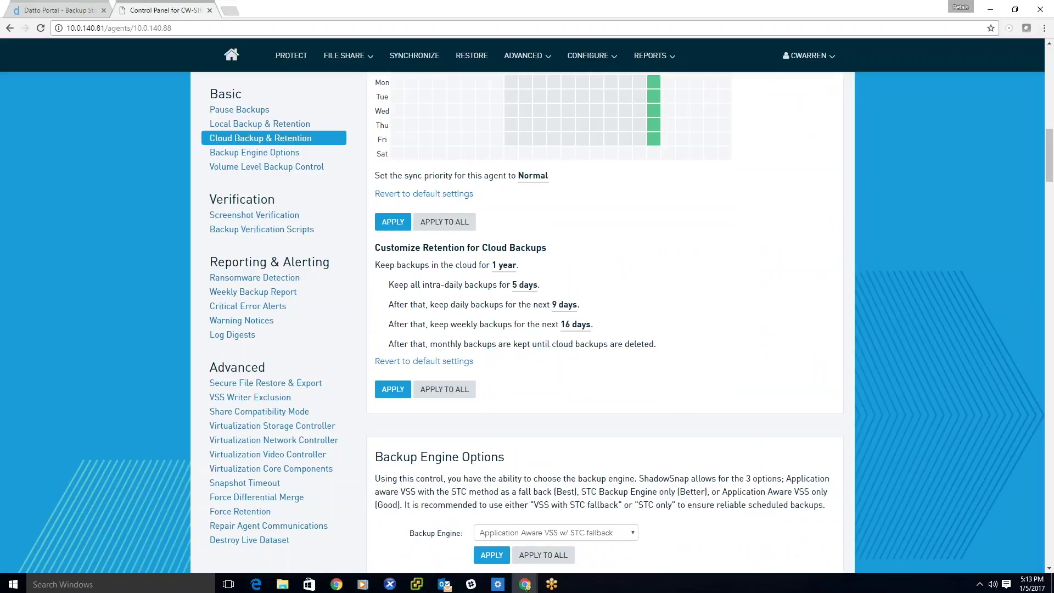
triple_click(430, 264)
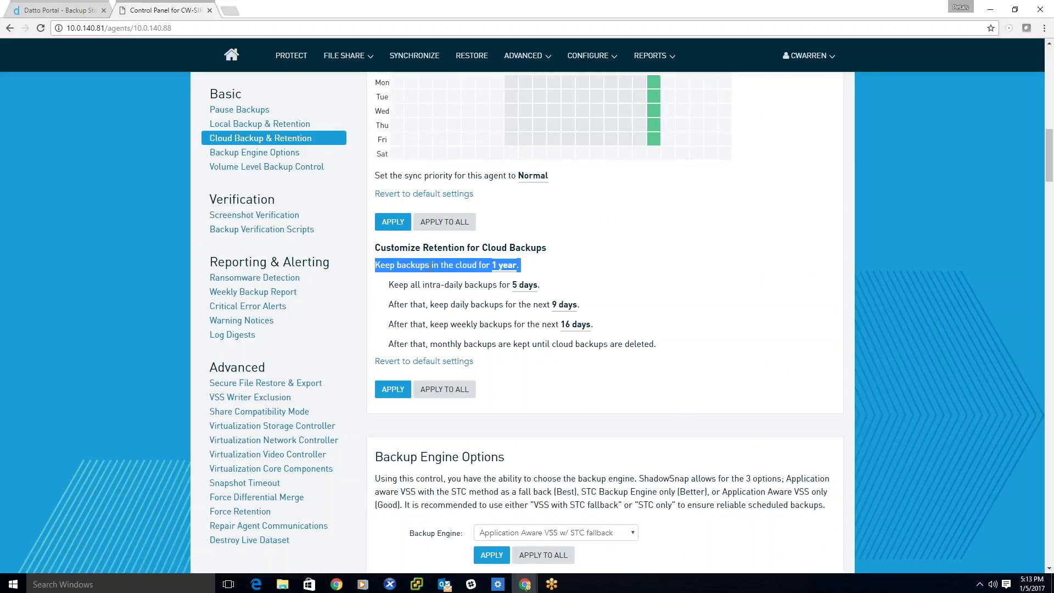
left_click(546, 266)
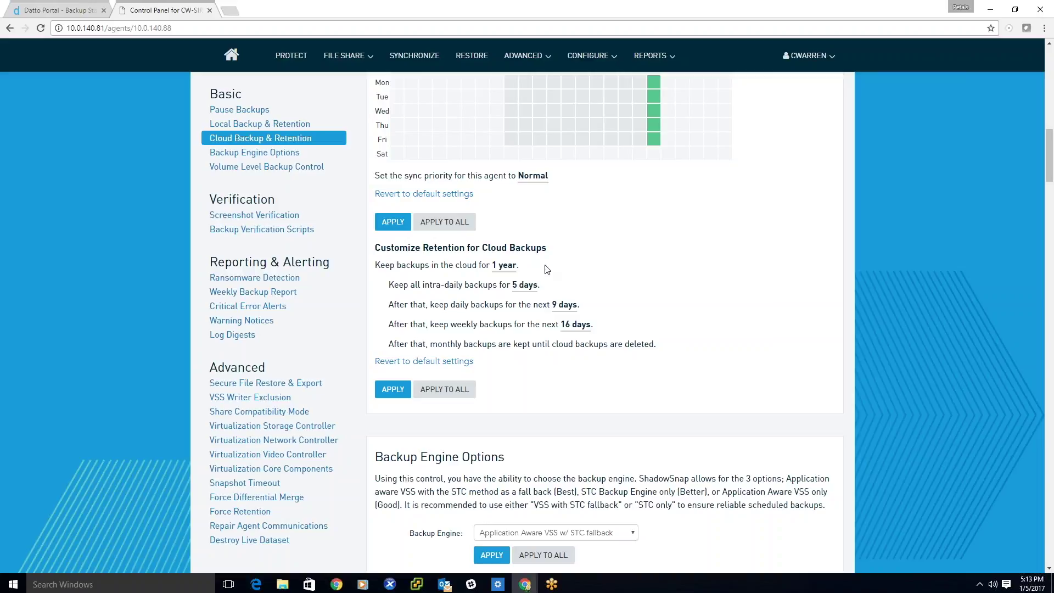
double_click(505, 265)
Look over the agent's backup engine options and the volume-level backup control.
scroll(691, 346, "down", 4)
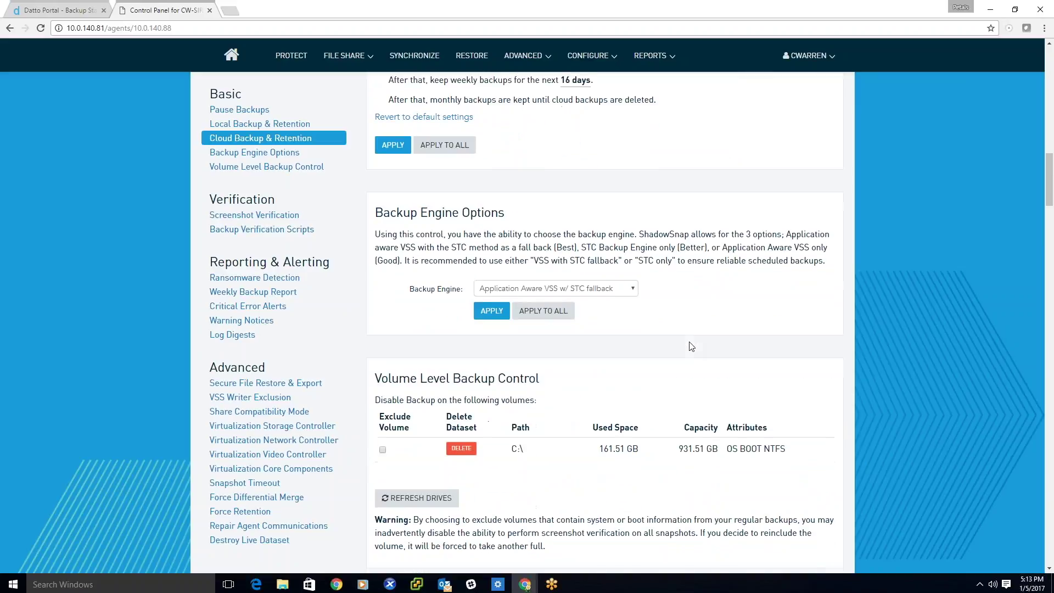
scroll(691, 346, "down", 3)
triple_click(455, 184)
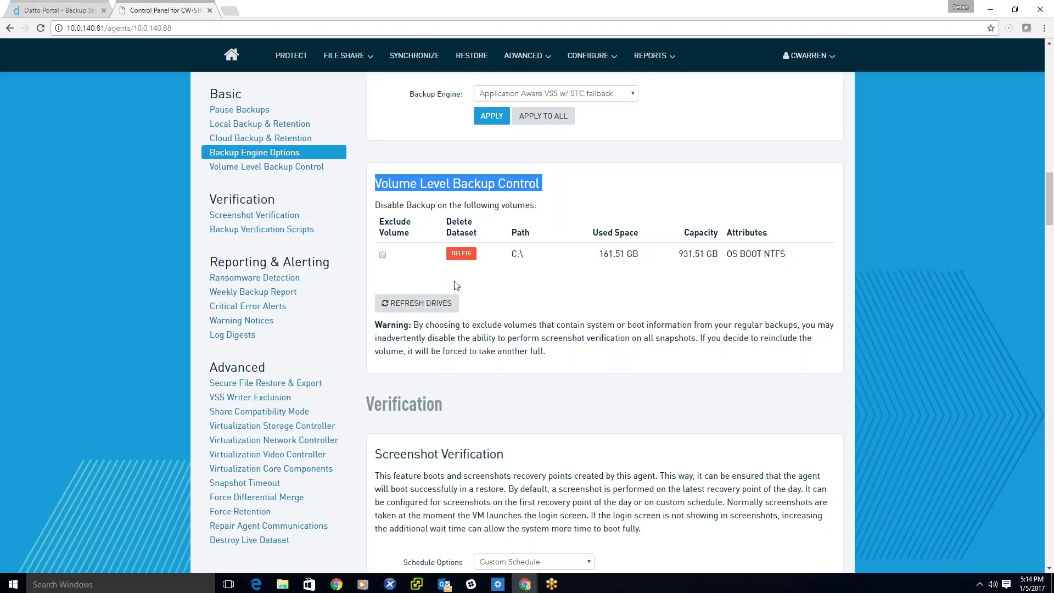
Review the screenshot verification schedule and set the error threshold for missed screenshots to 75 hours.
scroll(601, 336, "down", 5)
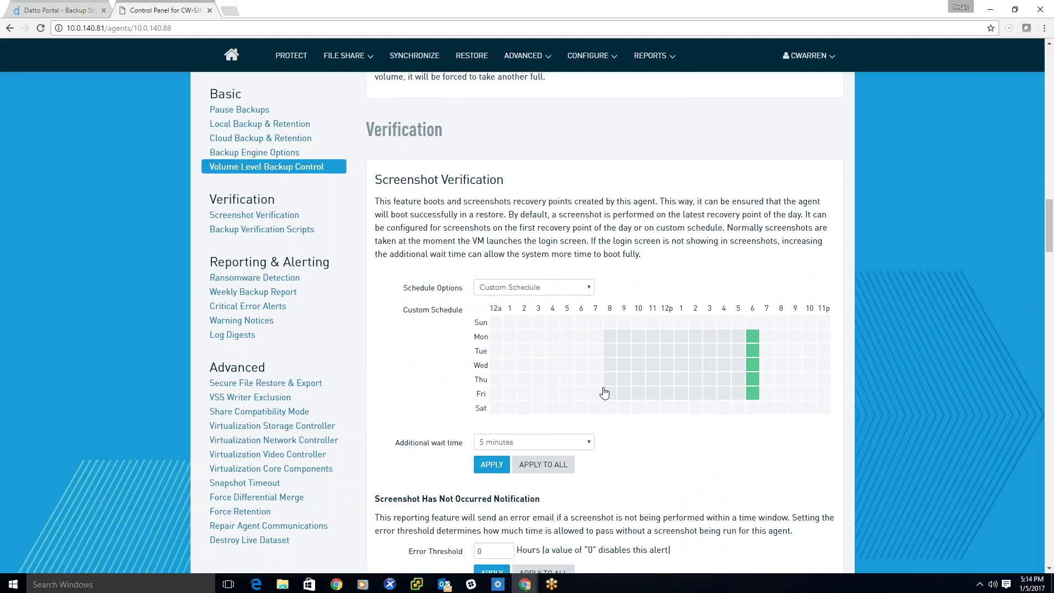
scroll(606, 391, "down", 3)
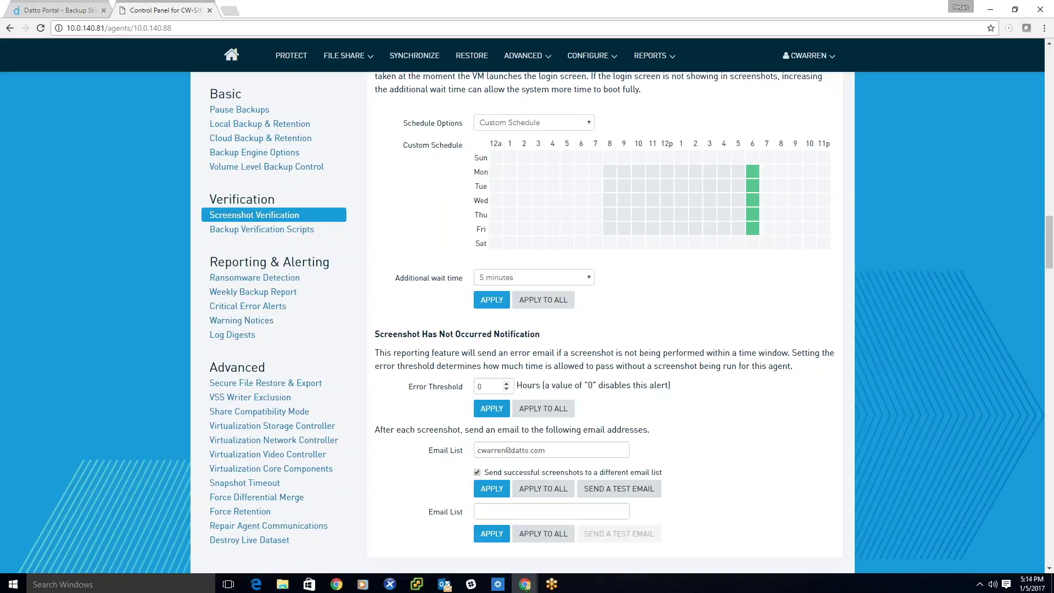
scroll(480, 276, "down", 2)
double_click(487, 277)
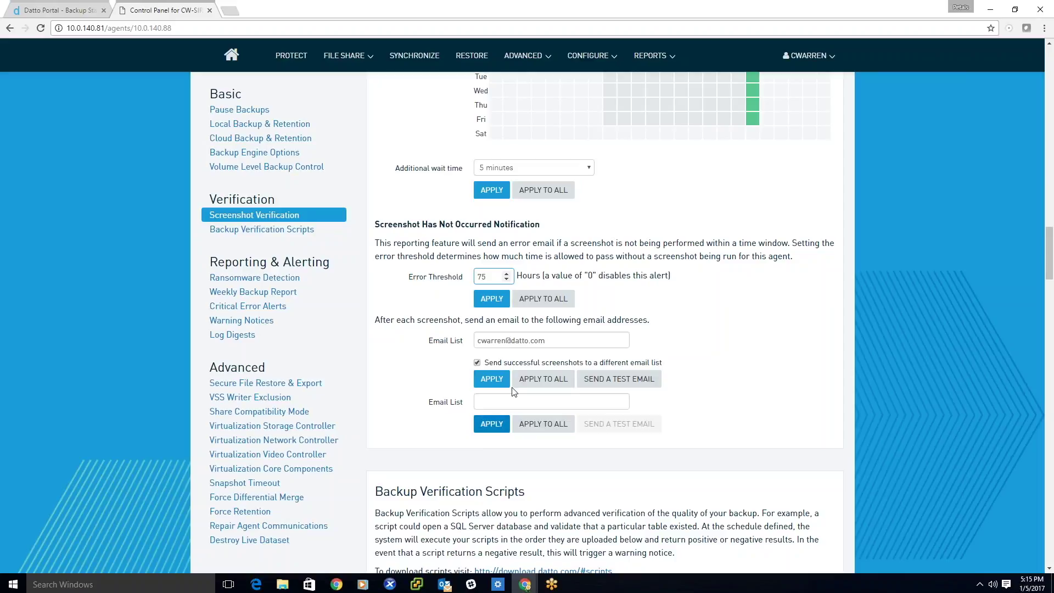
Try adding a second comma-separated address to the screenshot email list and remove it again.
left_click(569, 340)
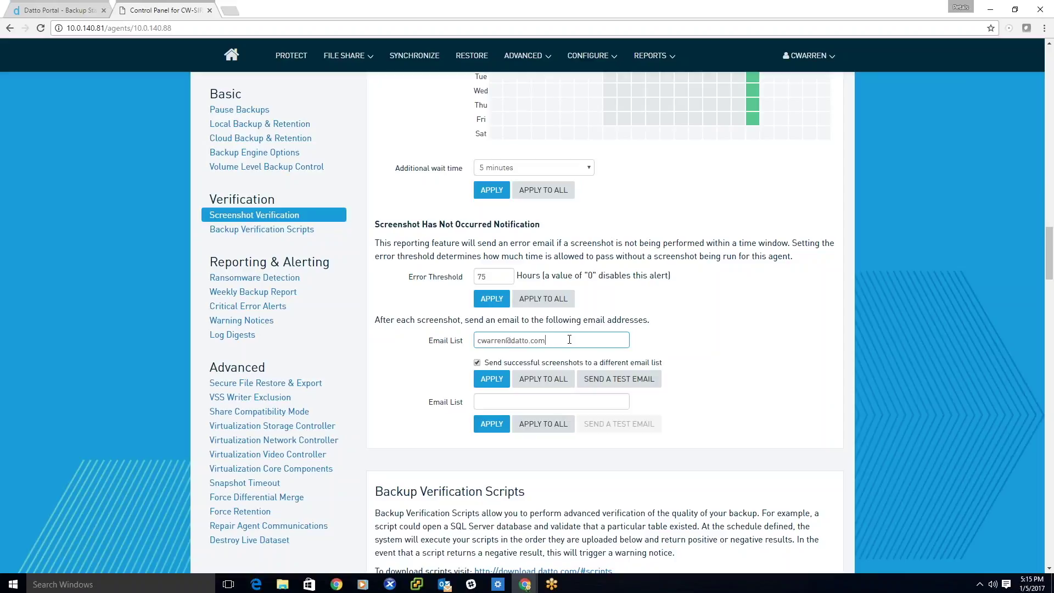
type(", cwarr")
key("BackSpace")
key("BackSpace")
key("BackSpace")
key("BackSpace")
key("BackSpace")
key("BackSpace")
key("BackSpace")
Toggle the separate email list for successful screenshots off and on, and try a sample address in it before clearing it.
left_click(477, 363)
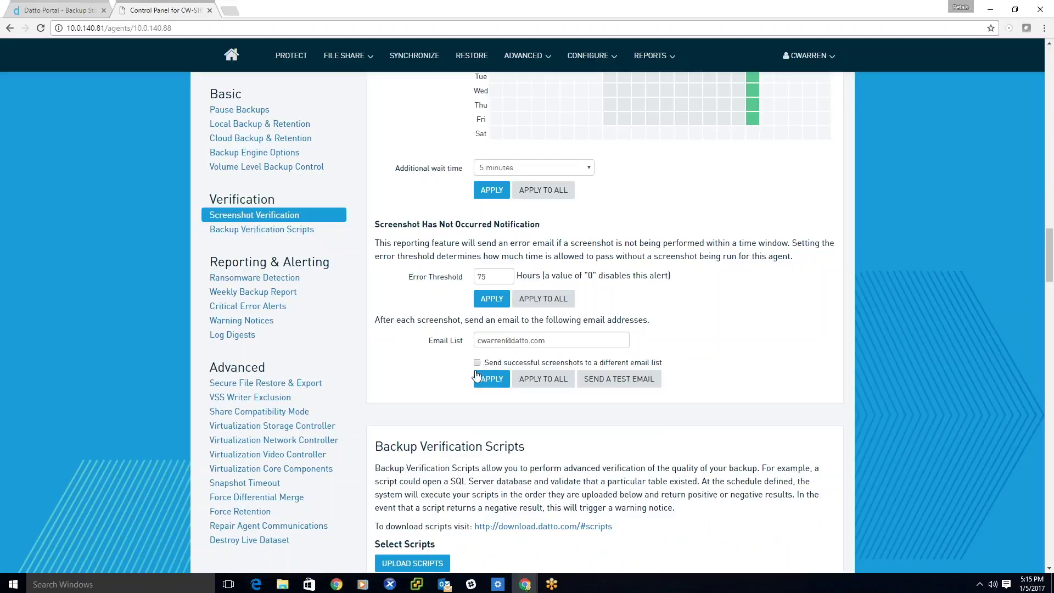
left_click(477, 363)
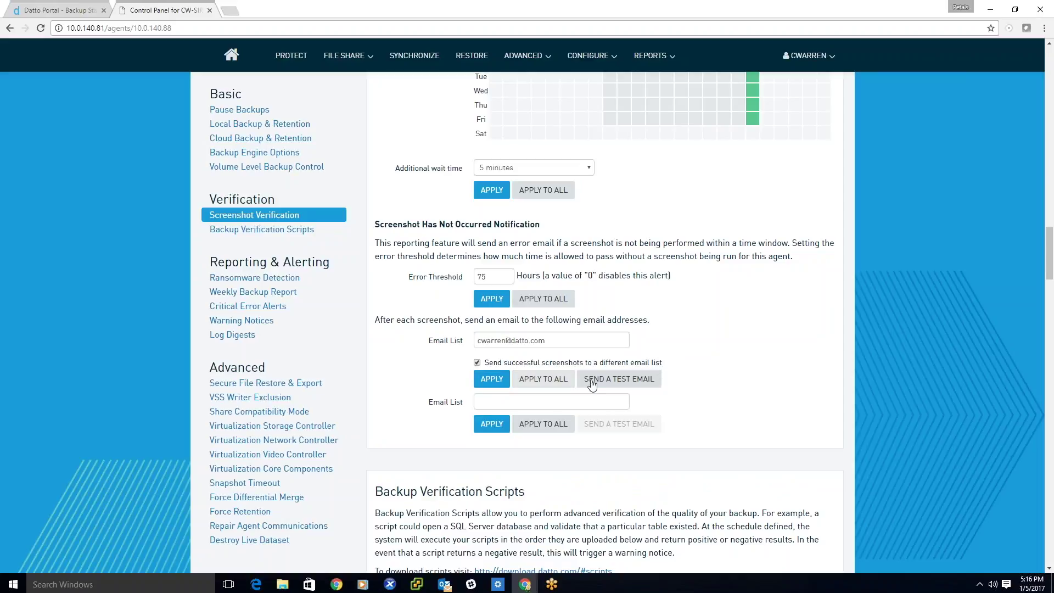
left_click_drag(565, 344, 469, 341)
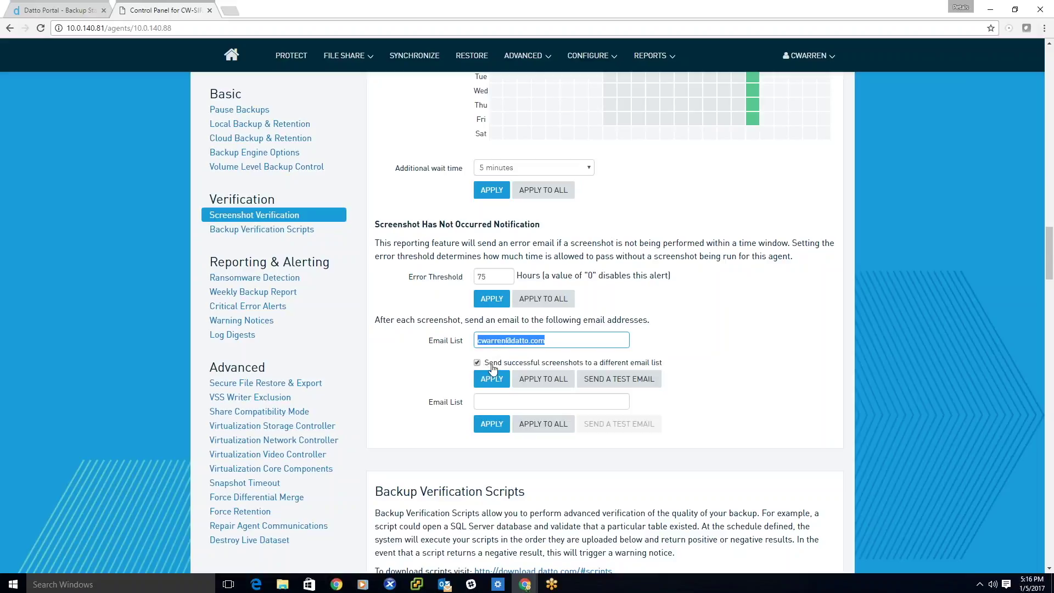
left_click(500, 402)
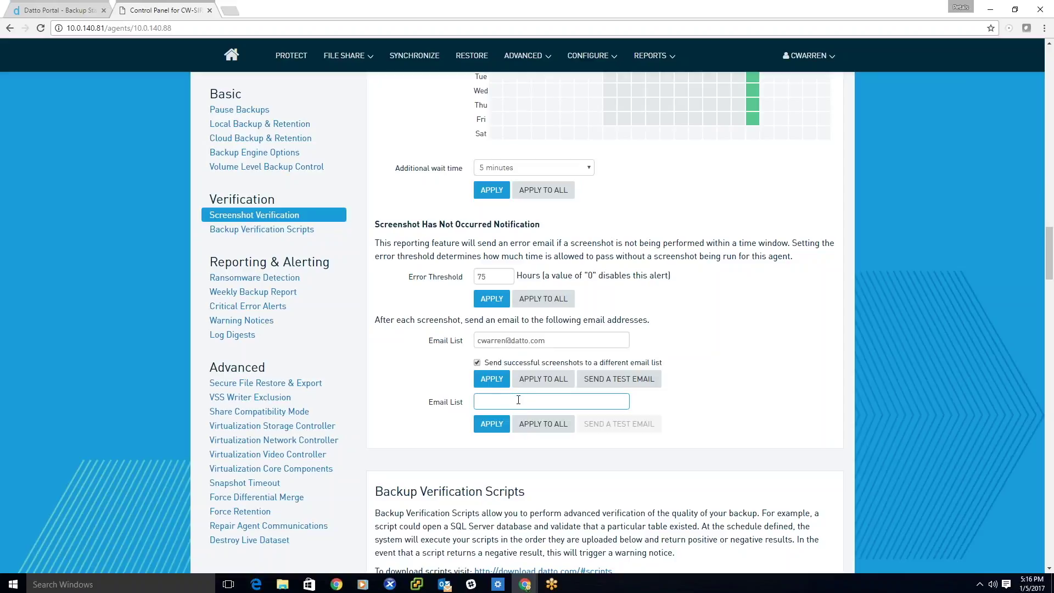
type("idk@")
left_click_drag(571, 341, 409, 320)
left_click(551, 402)
key("ctrl+a")
key("BackSpace")
Copy the recipient's email address from the critical alert email list into the warning alert email list.
scroll(605, 323, "down", 5)
scroll(533, 346, "down", 10)
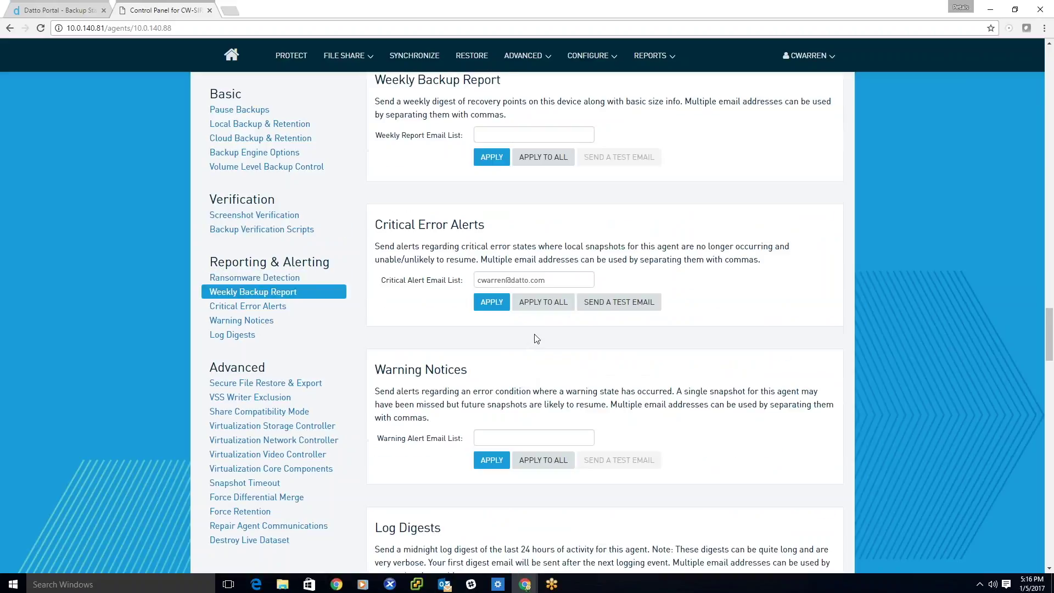
left_click(554, 277)
left_click_drag(554, 277, 455, 276)
key("ctrl+c")
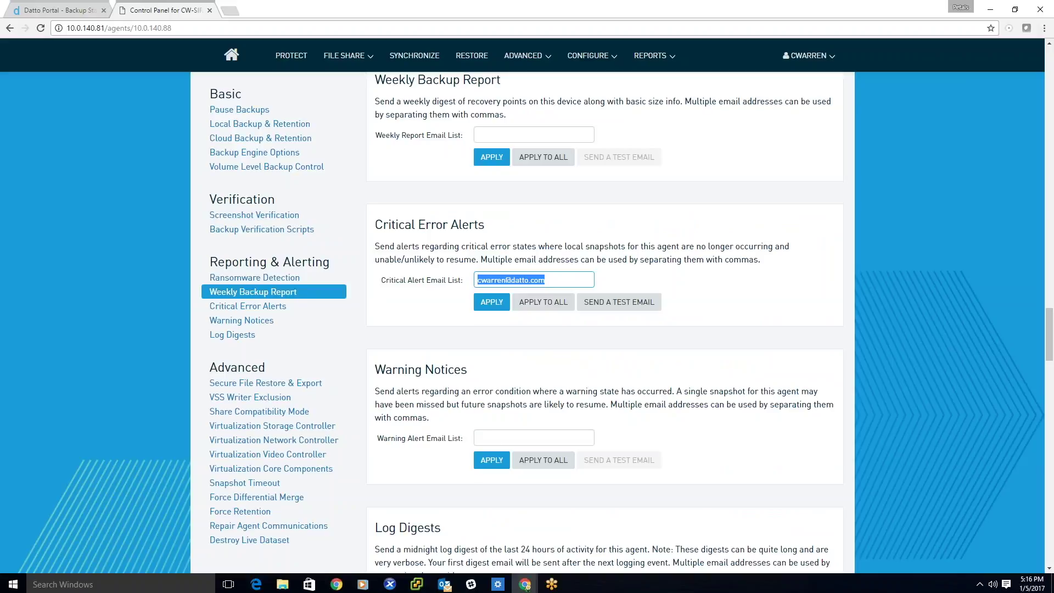
left_click(496, 439)
key("ctrl+v")
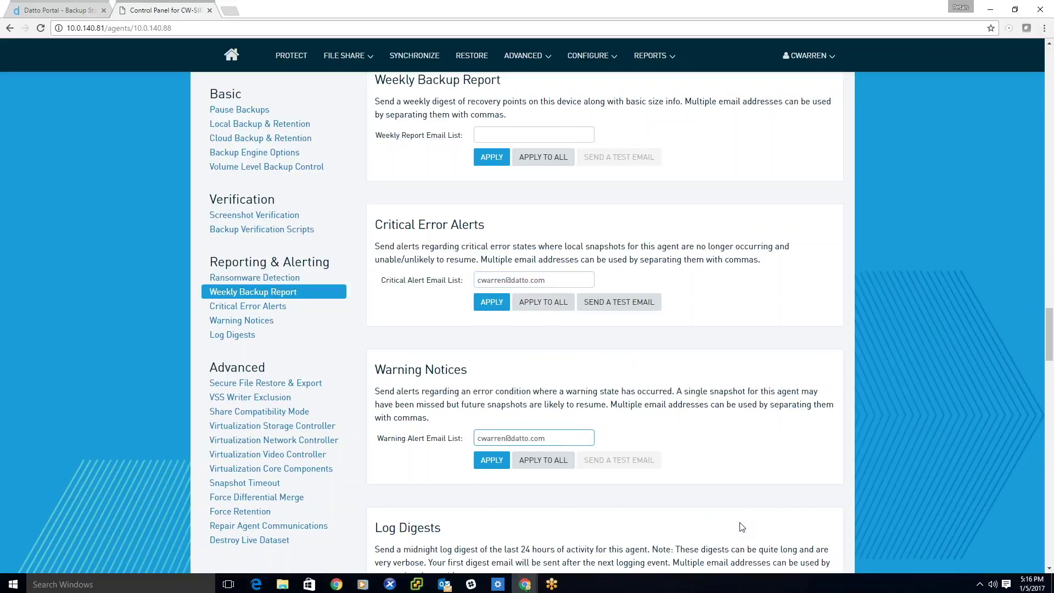
left_click(485, 370)
Try appending the placeholder recipient "sdfsd" after a comma in the critical alert email list and remove it.
left_click(557, 280)
type(", sdfsd")
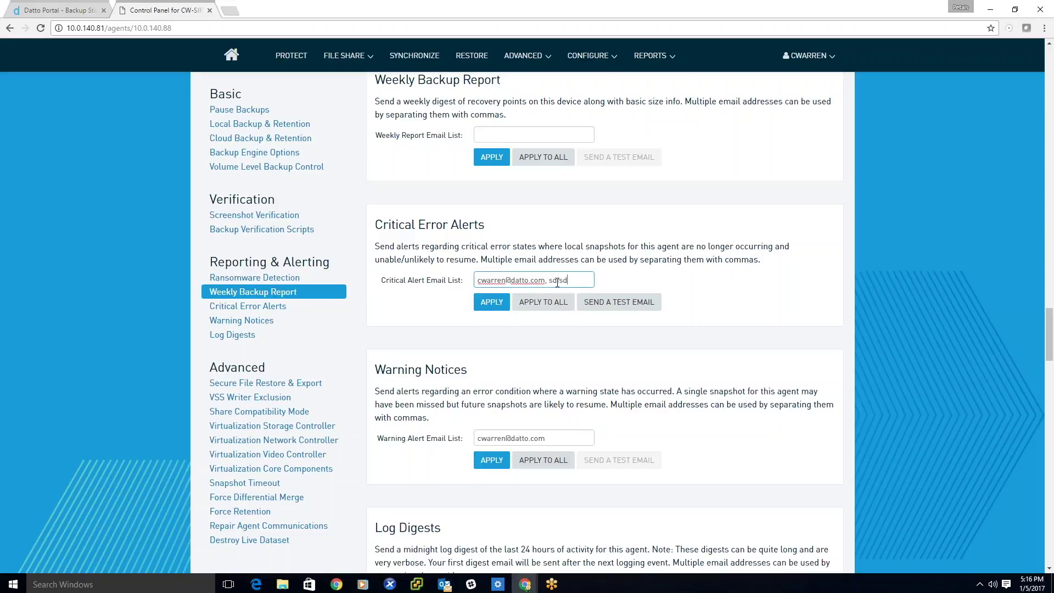
key("BackSpace")
key("BackSpace")
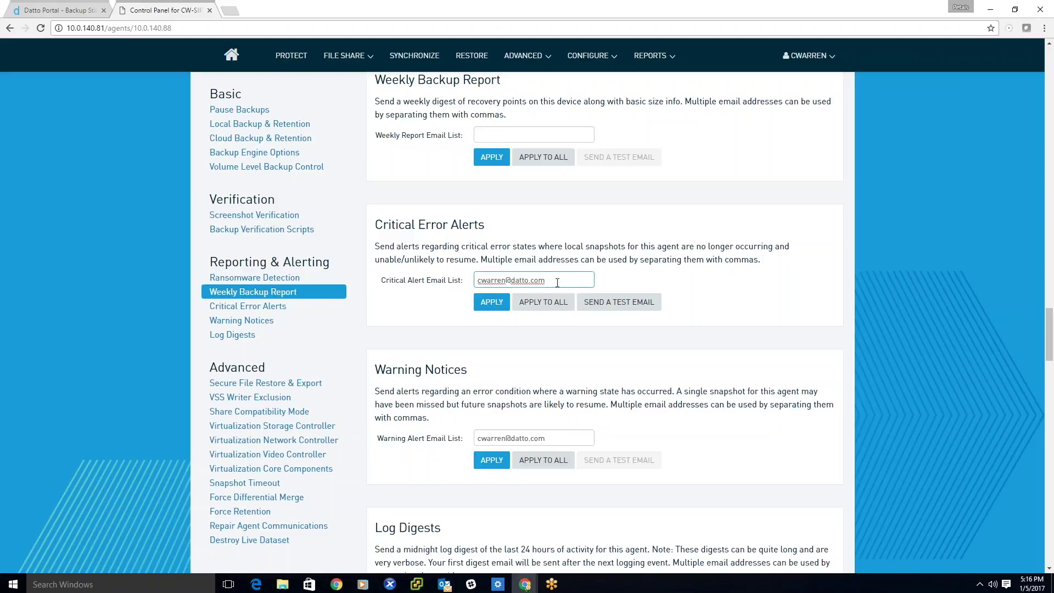